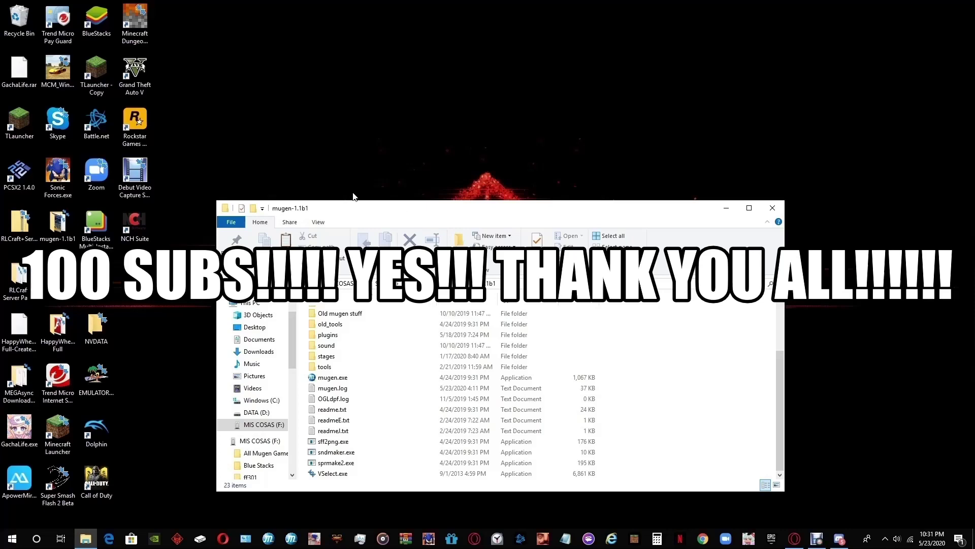
Move the Explorer window into view and scroll the mugen-1.1b1 folder to show VSelect.exe.
{"action": "mouse_move", "coordinate": [381, 205]}
{"action": "left_mouse_down"}
{"action": "mouse_move", "coordinate": [348, 153]}
{"action": "mouse_move", "coordinate": [326, 143]}
{"action": "mouse_move", "coordinate": [355, 150]}
{"action": "left_mouse_up"}
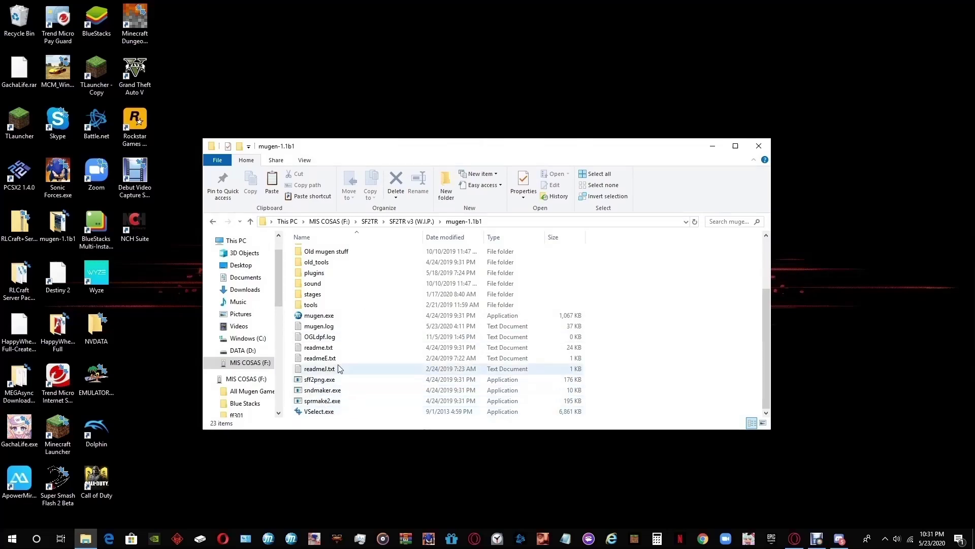
{"action": "scroll", "coordinate": [340, 366], "scroll_direction": "up", "scroll_amount": 3}
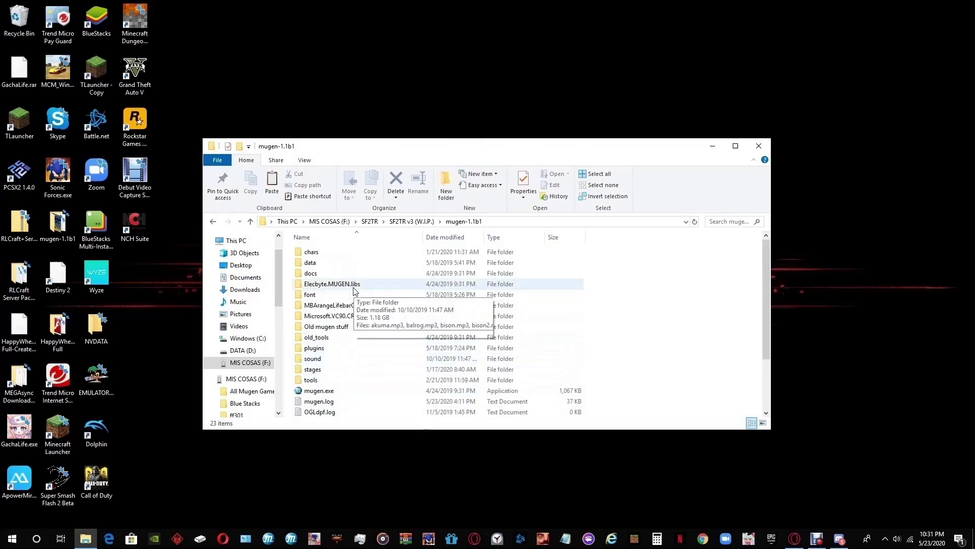
{"action": "scroll", "coordinate": [360, 346], "scroll_direction": "down", "scroll_amount": 3}
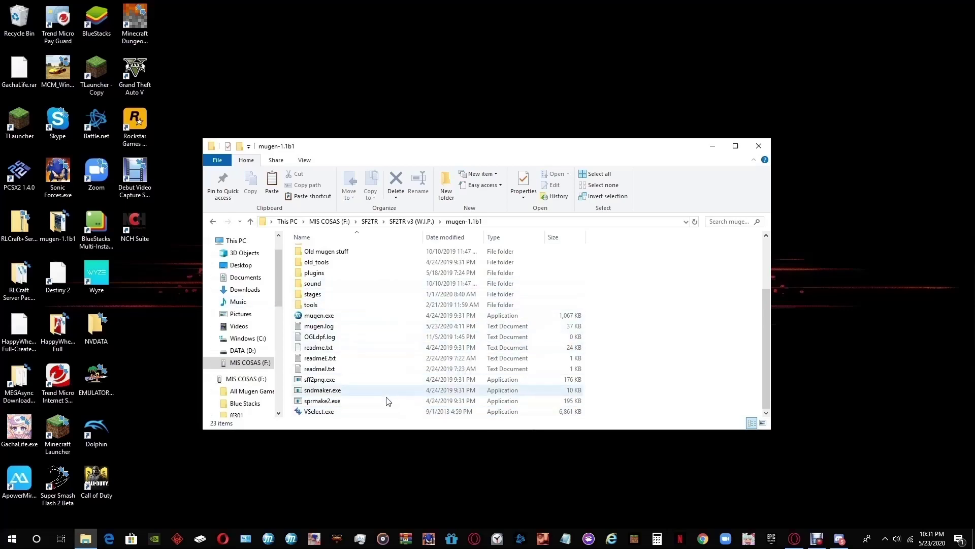
{"action": "scroll", "coordinate": [335, 356], "scroll_direction": "up", "scroll_amount": 3}
{"action": "scroll", "coordinate": [344, 379], "scroll_direction": "down", "scroll_amount": 3}
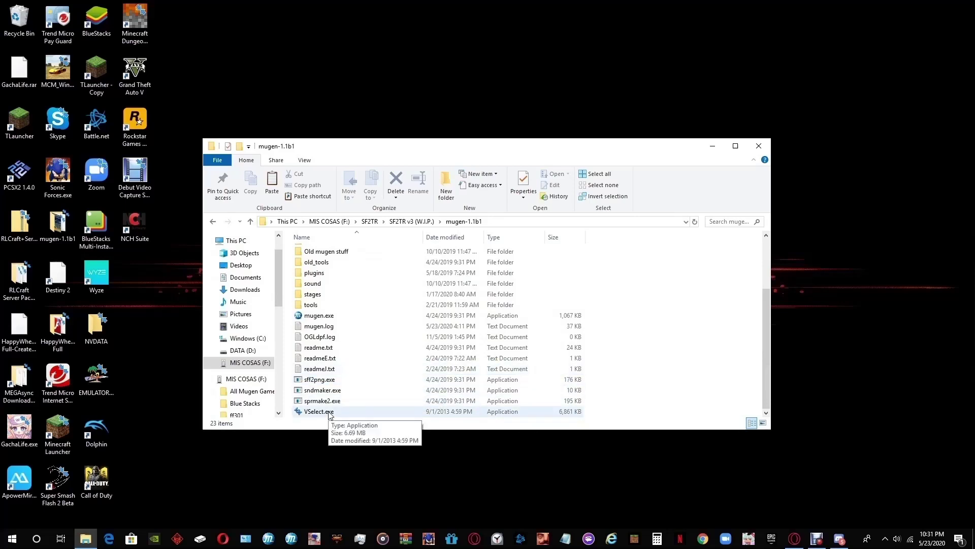
{"action": "scroll", "coordinate": [331, 412], "scroll_direction": "up", "scroll_amount": 3}
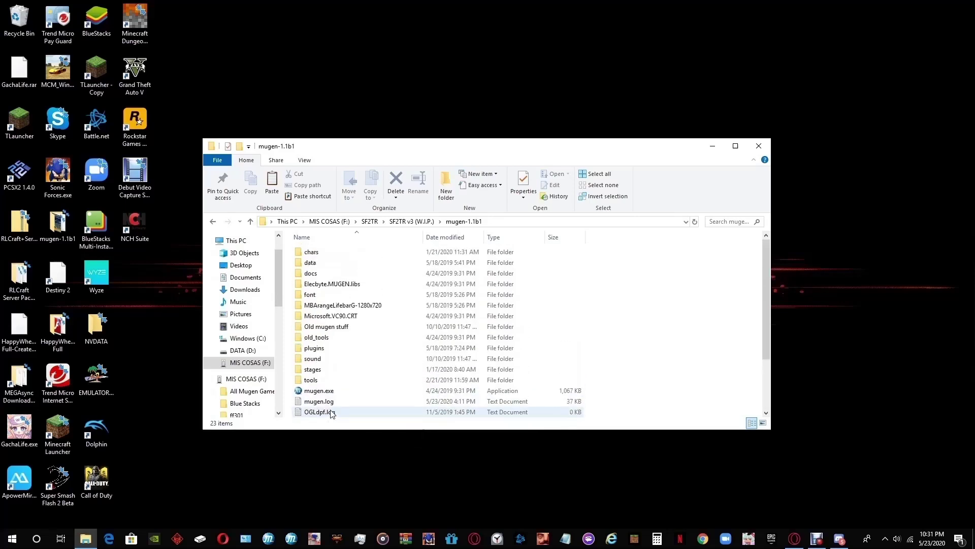
{"action": "scroll", "coordinate": [333, 407], "scroll_direction": "down", "scroll_amount": 3}
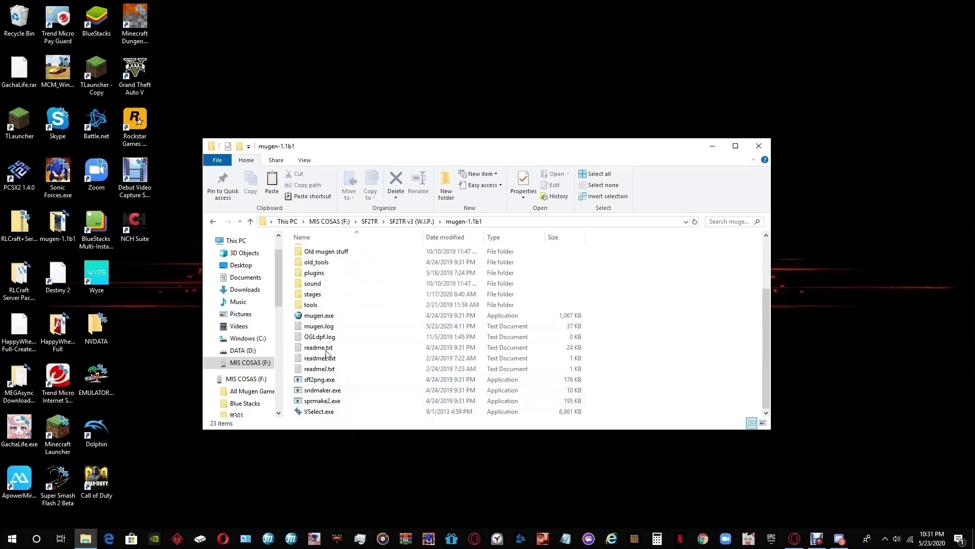
{"action": "scroll", "coordinate": [371, 328], "scroll_direction": "up", "scroll_amount": 3}
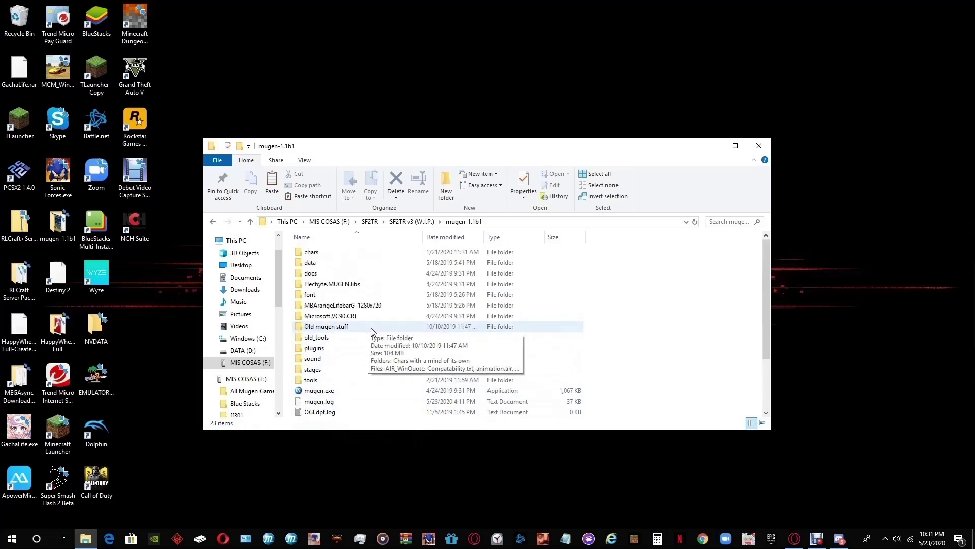
{"action": "scroll", "coordinate": [379, 326], "scroll_direction": "down", "scroll_amount": 3}
{"action": "scroll", "coordinate": [395, 321], "scroll_direction": "up", "scroll_amount": 3}
{"action": "scroll", "coordinate": [399, 330], "scroll_direction": "down", "scroll_amount": 3}
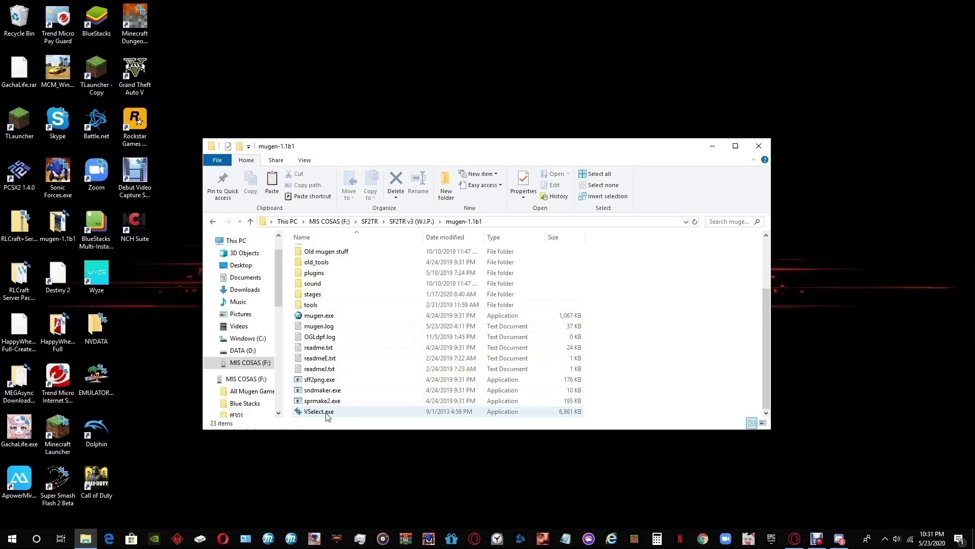
Launch VSelect.exe and set its Mugen executable option to mugen.exe in mugen-1.1b1.
{"action": "double_click", "coordinate": [327, 413]}
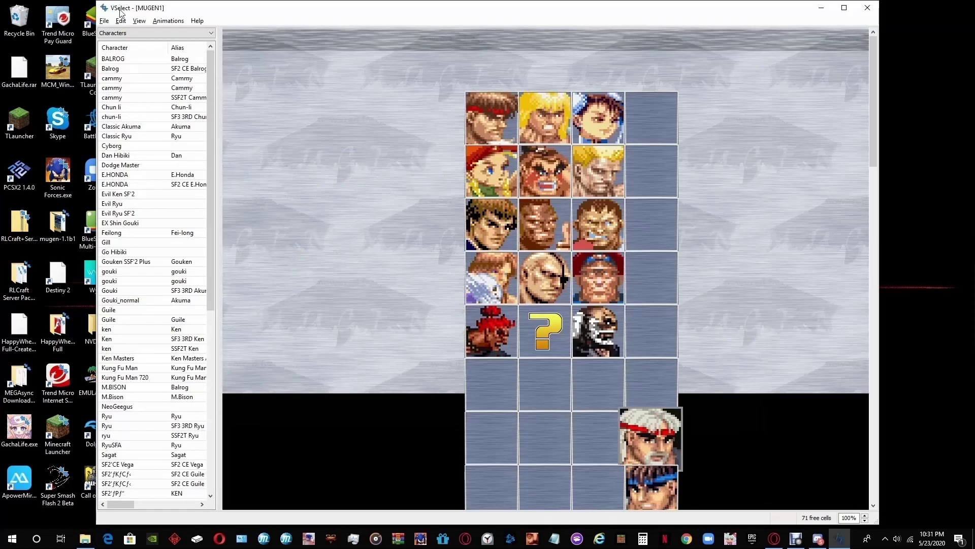
{"action": "left_click", "coordinate": [105, 20]}
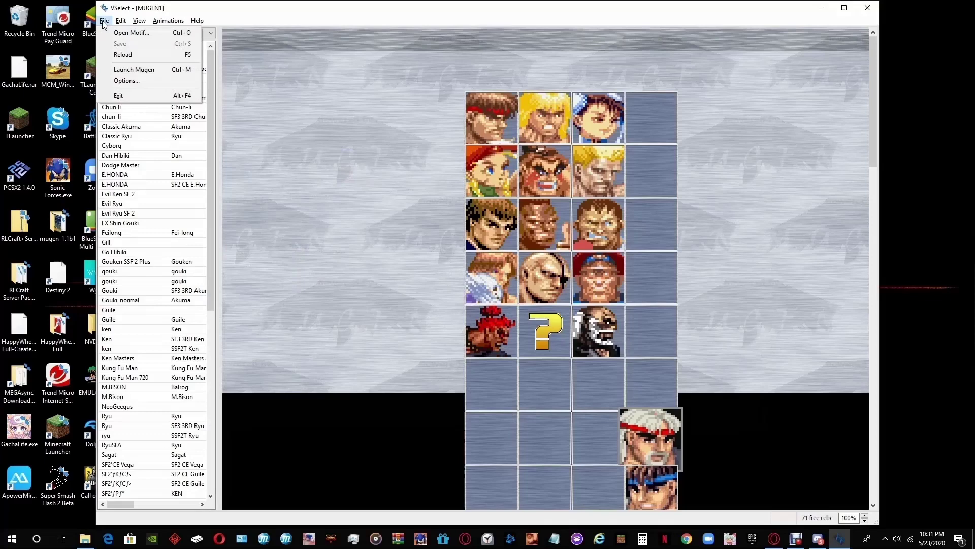
{"action": "left_click", "coordinate": [141, 82]}
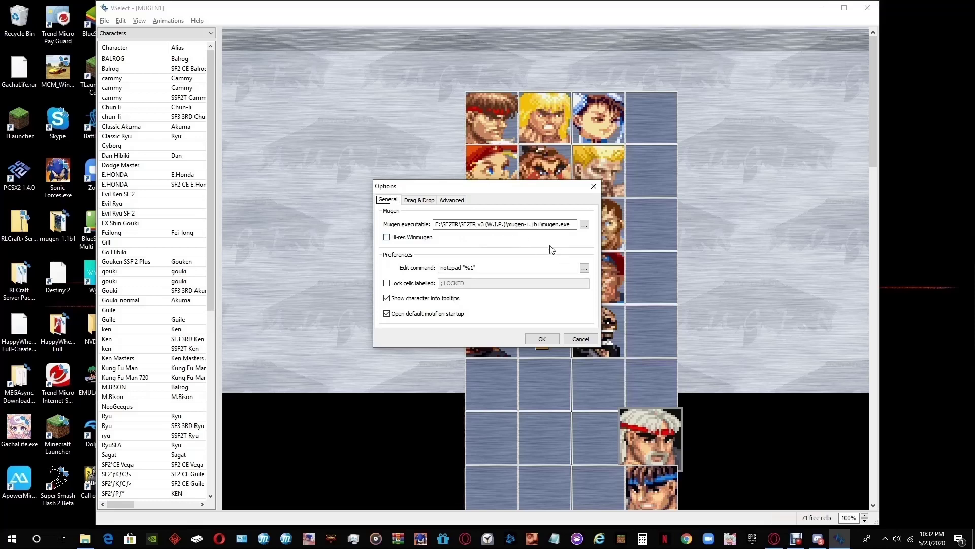
{"action": "left_click", "coordinate": [585, 228]}
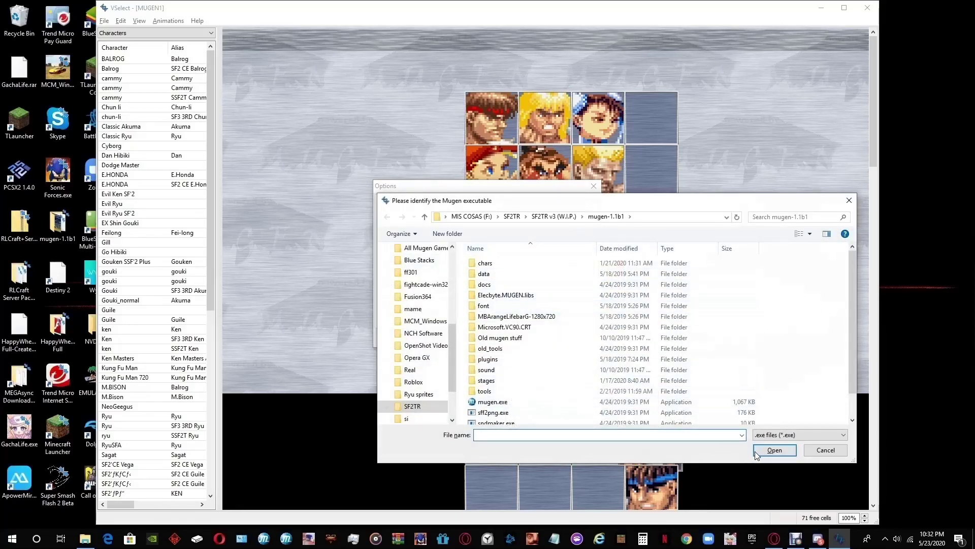
{"action": "left_click", "coordinate": [508, 402]}
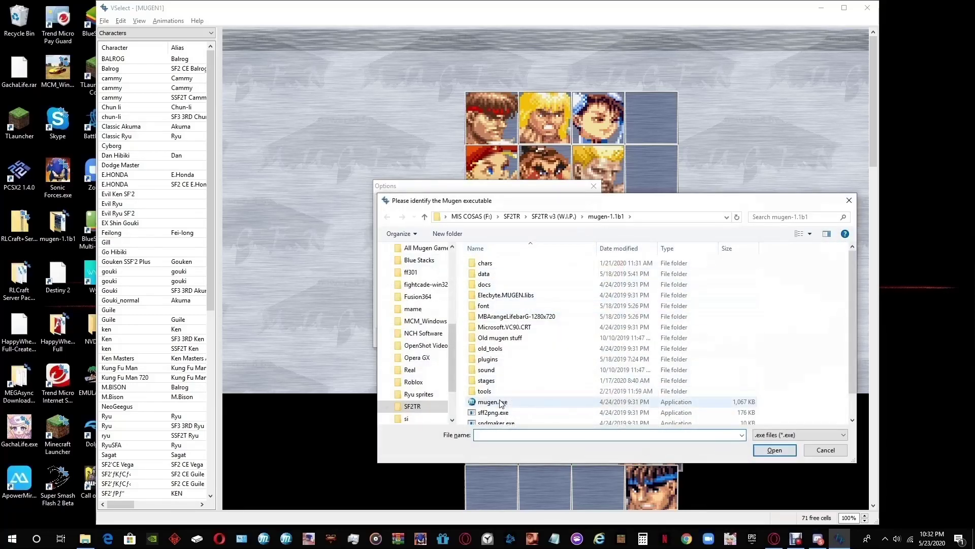
{"action": "left_click", "coordinate": [794, 450]}
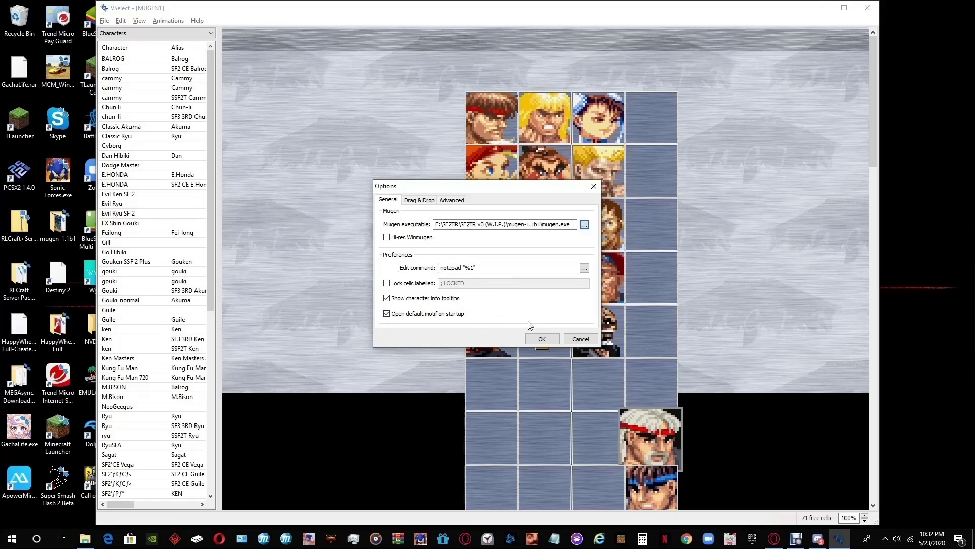
{"action": "left_click", "coordinate": [542, 340]}
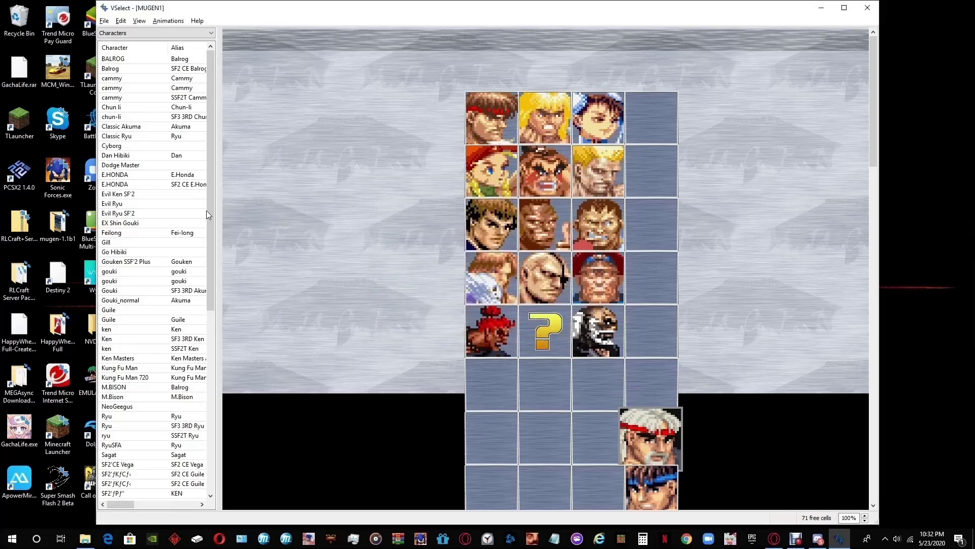
Scroll the grid, then shift the Gouken portrait one cell right and back to row five's third slot.
{"action": "scroll", "coordinate": [772, 344], "scroll_direction": "down", "scroll_amount": 1}
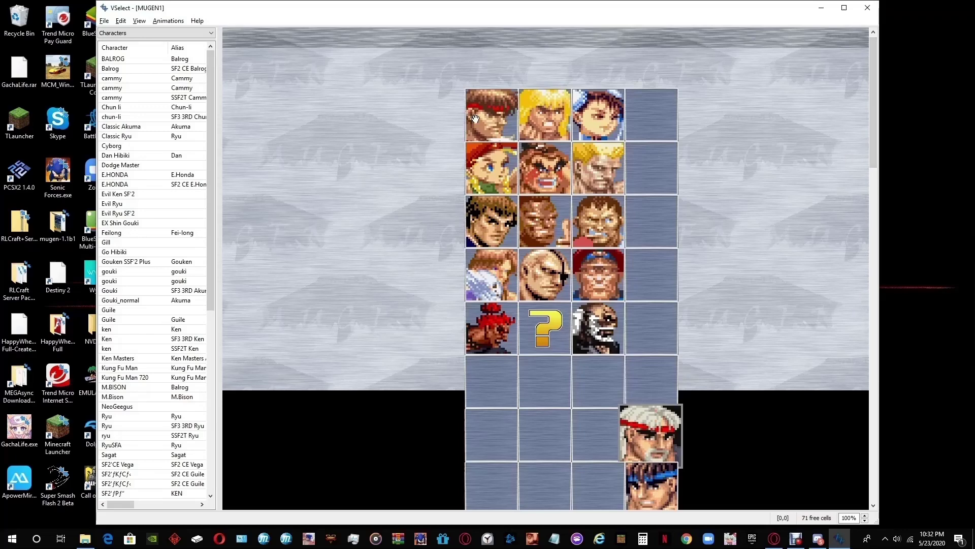
{"action": "left_click_drag", "start_coordinate": [876, 162], "coordinate": [881, 329]}
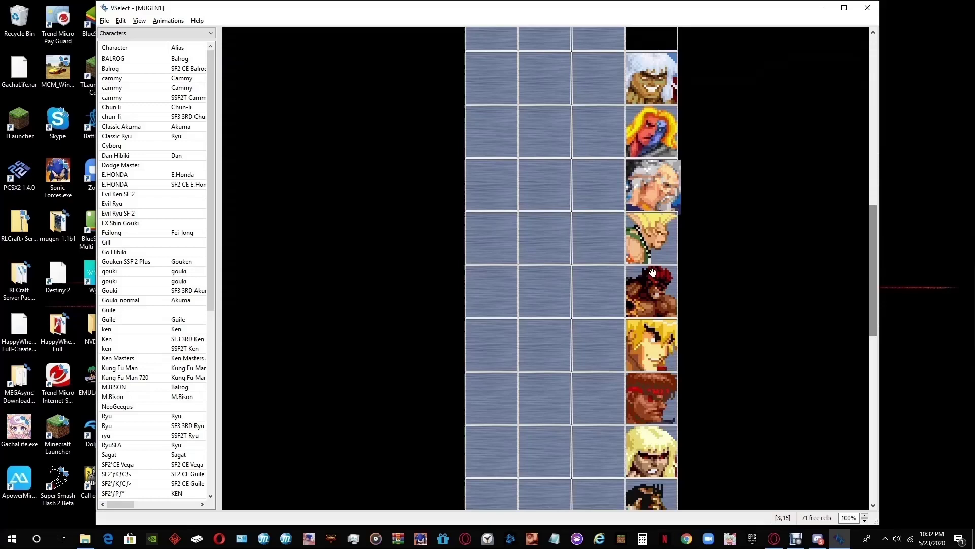
{"action": "mouse_move", "coordinate": [871, 261]}
{"action": "left_mouse_down"}
{"action": "mouse_move", "coordinate": [867, 412]}
{"action": "mouse_move", "coordinate": [879, 404]}
{"action": "mouse_move", "coordinate": [880, 343]}
{"action": "mouse_move", "coordinate": [864, 86]}
{"action": "left_mouse_up"}
{"action": "left_click_drag", "start_coordinate": [626, 159], "coordinate": [652, 215]}
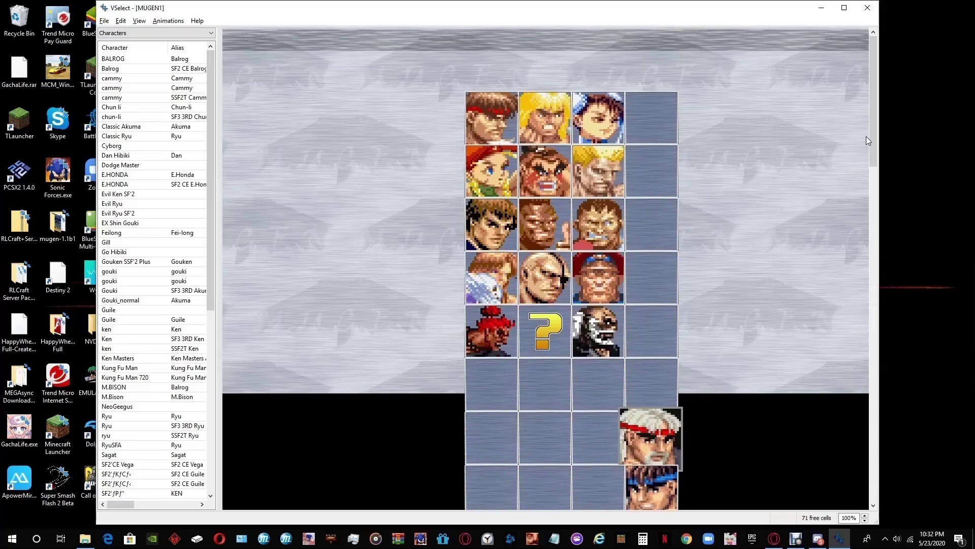
{"action": "left_click_drag", "start_coordinate": [874, 133], "coordinate": [877, 207]}
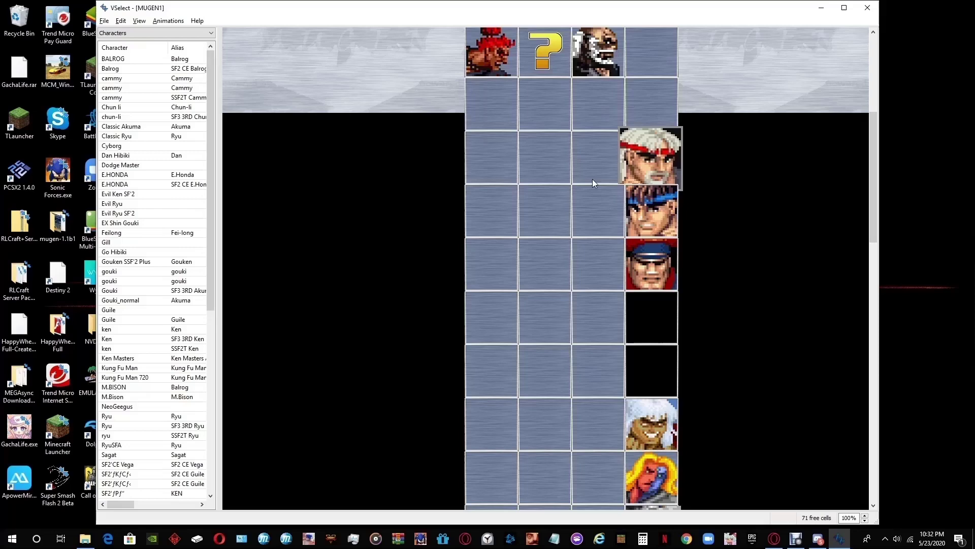
{"action": "mouse_move", "coordinate": [873, 224]}
{"action": "left_mouse_down"}
{"action": "mouse_move", "coordinate": [855, 151]}
{"action": "mouse_move", "coordinate": [880, 242]}
{"action": "mouse_move", "coordinate": [859, 157]}
{"action": "left_mouse_up"}
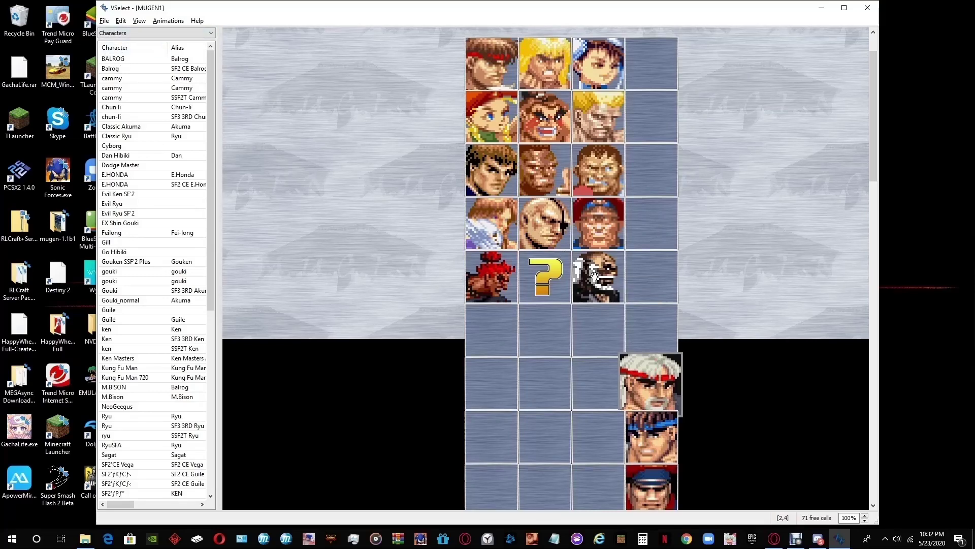
{"action": "left_click_drag", "start_coordinate": [588, 276], "coordinate": [644, 275]}
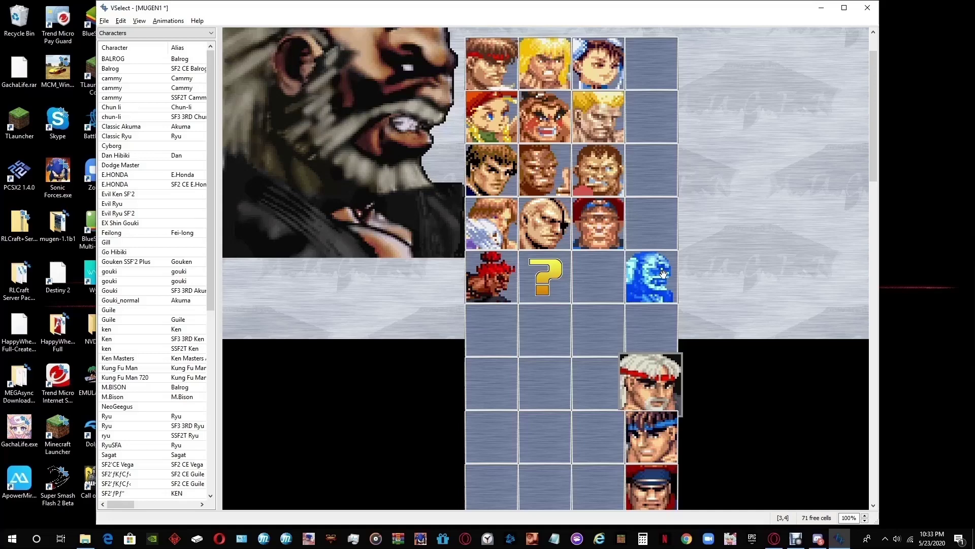
{"action": "left_click_drag", "start_coordinate": [665, 276], "coordinate": [603, 279]}
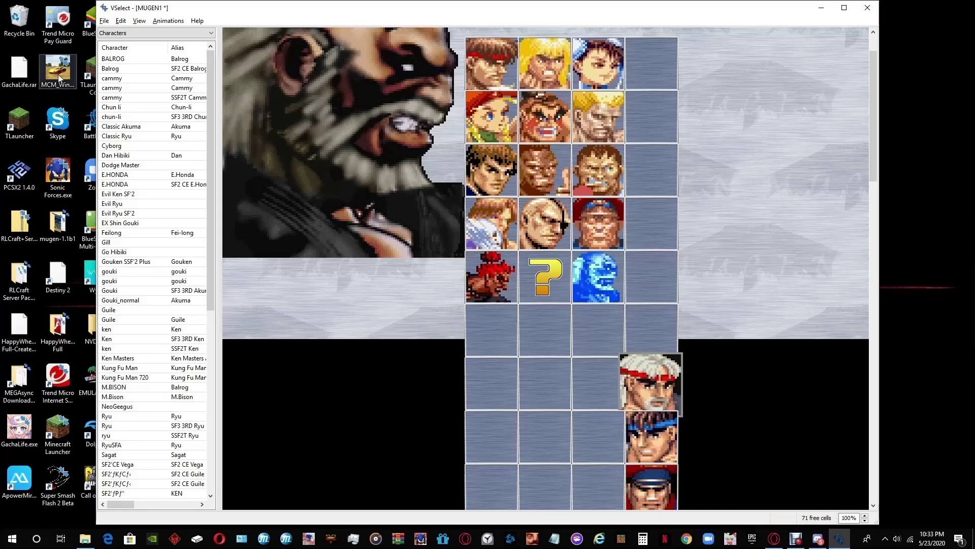
Save the edited roster and launch MUGEN from VSelect.
{"action": "left_click", "coordinate": [106, 22]}
{"action": "left_click", "coordinate": [120, 43]}
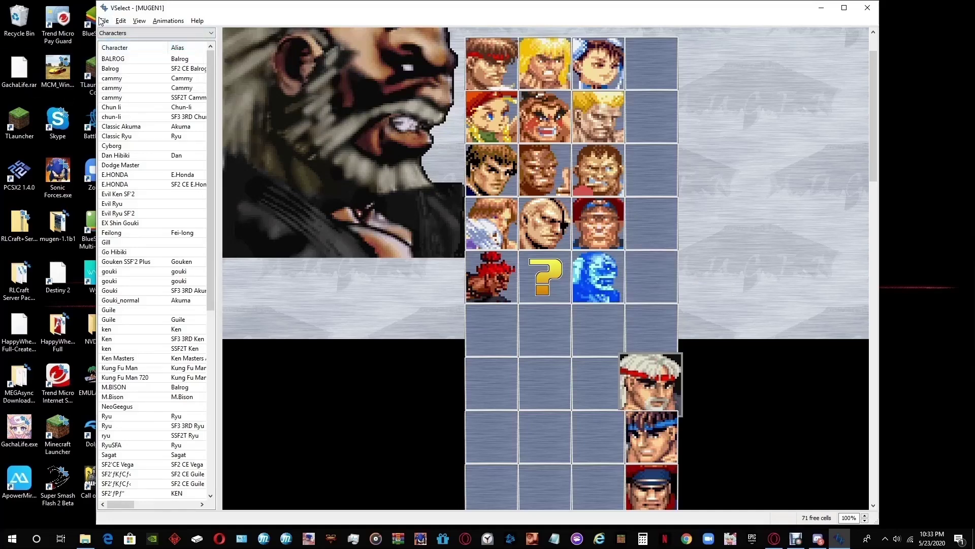
{"action": "left_click", "coordinate": [103, 21]}
{"action": "left_click", "coordinate": [117, 74]}
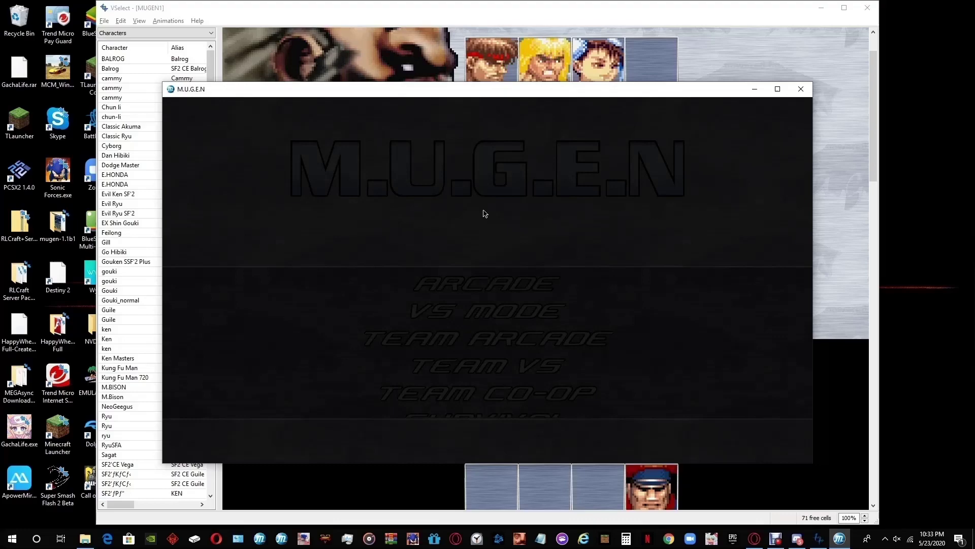
In Arcade select, move the P1 cursor over Cammy, Balrog, M.Bison, Gouken, Sagat, Vega and Random.
{"action": "key", "text": "Return"}
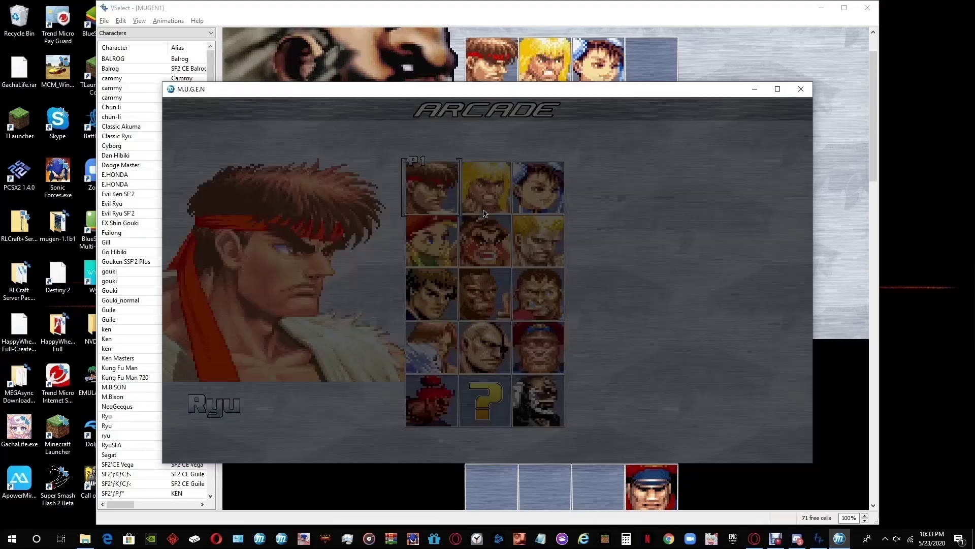
{"action": "key", "text": "Down"}
{"action": "key", "text": "Down"}
{"action": "key", "text": "Right"}
{"action": "key", "text": "Right"}
{"action": "key", "text": "Down"}
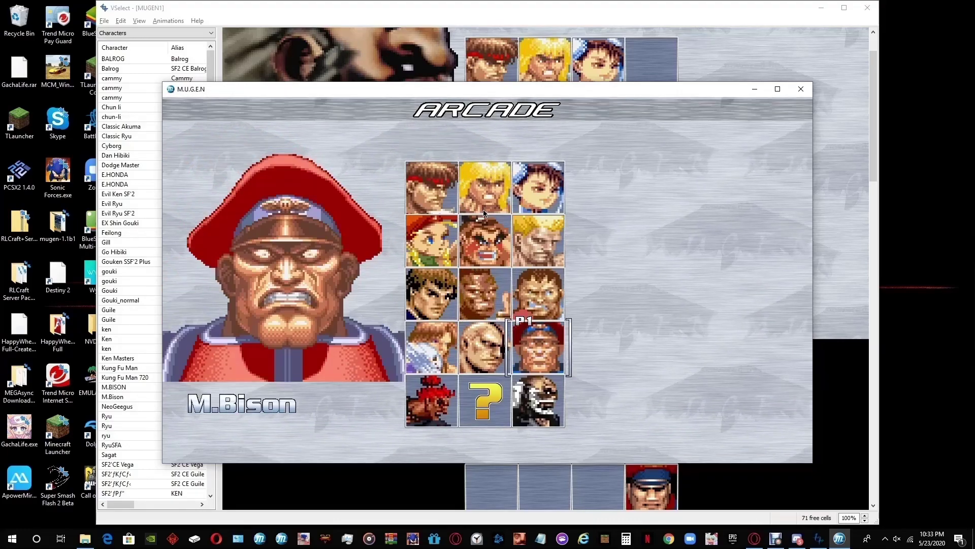
{"action": "key", "text": "Down"}
{"action": "key", "text": "Down"}
{"action": "key", "text": "Up"}
{"action": "key", "text": "Up"}
{"action": "key", "text": "Down"}
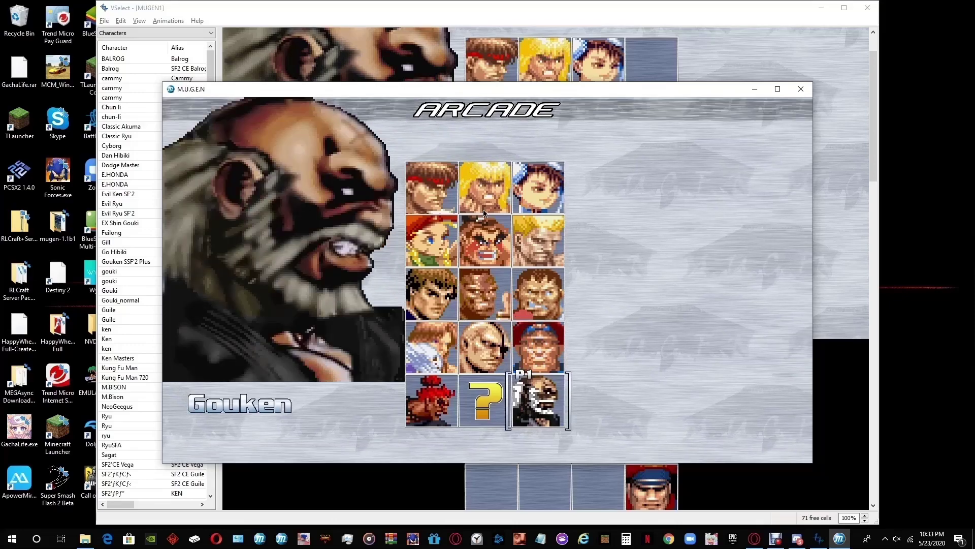
{"action": "key", "text": "Left"}
{"action": "key", "text": "Right"}
{"action": "key", "text": "Up"}
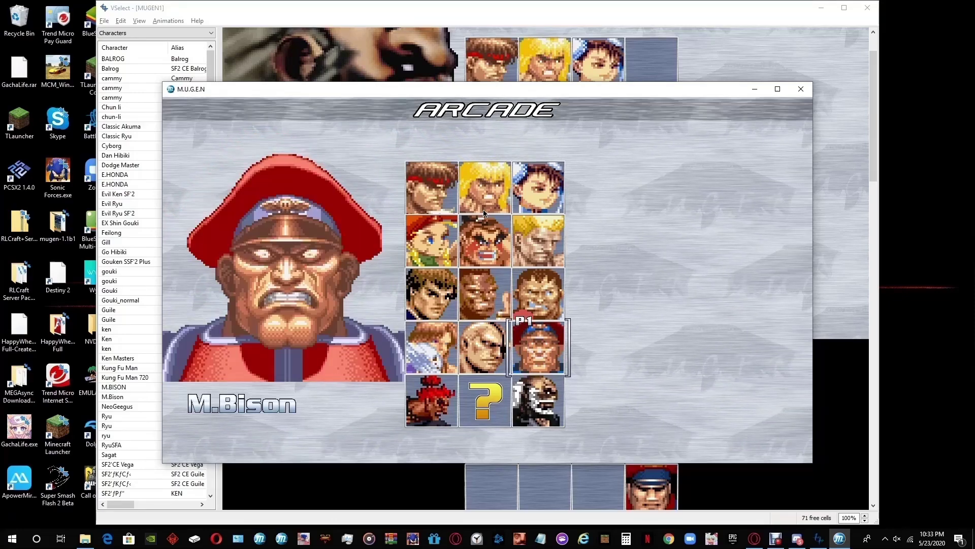
{"action": "key", "text": "Left"}
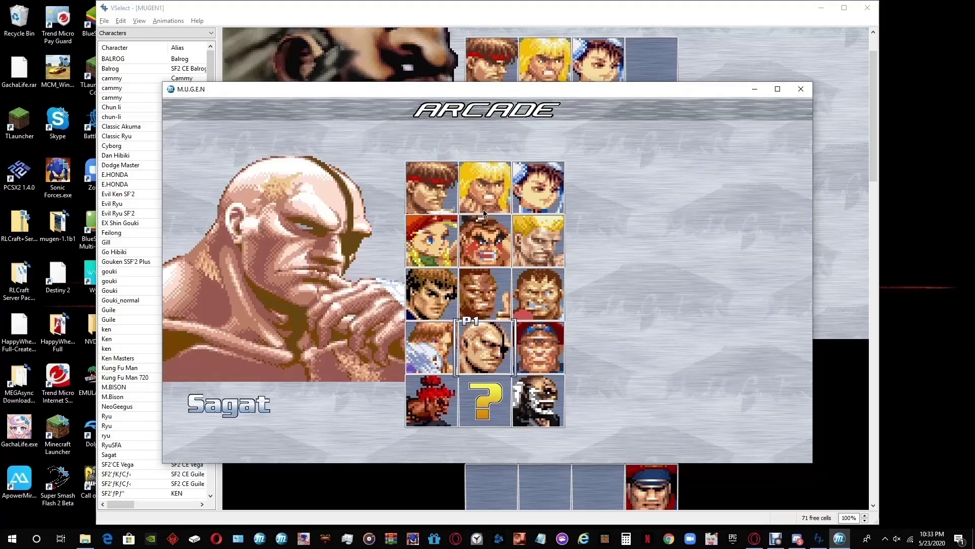
{"action": "key", "text": "Left"}
{"action": "key", "text": "Down"}
{"action": "key", "text": "Right"}
{"action": "key", "text": "Up"}
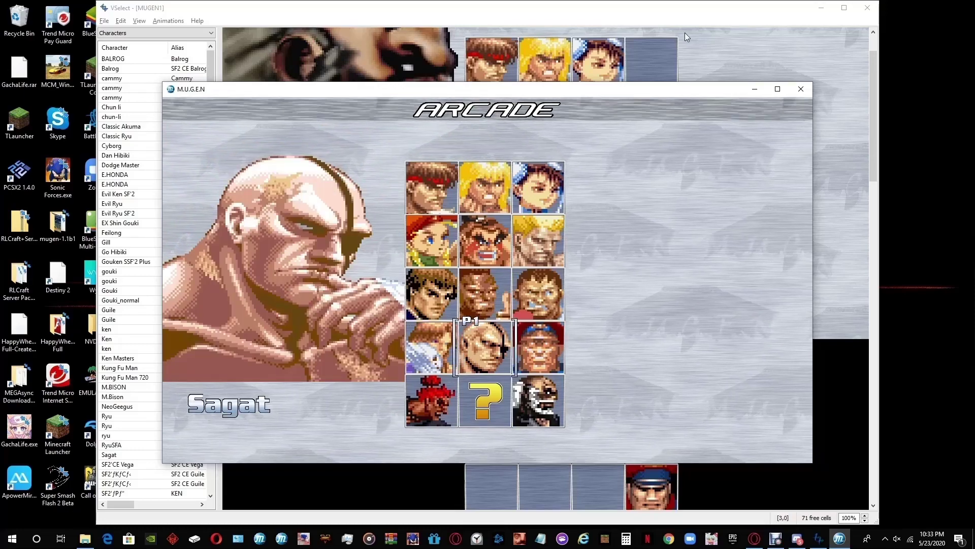
Close MUGEN, open system.def from VSelect's Edit menu and scroll to the [Select Info] section.
{"action": "left_click", "coordinate": [797, 93]}
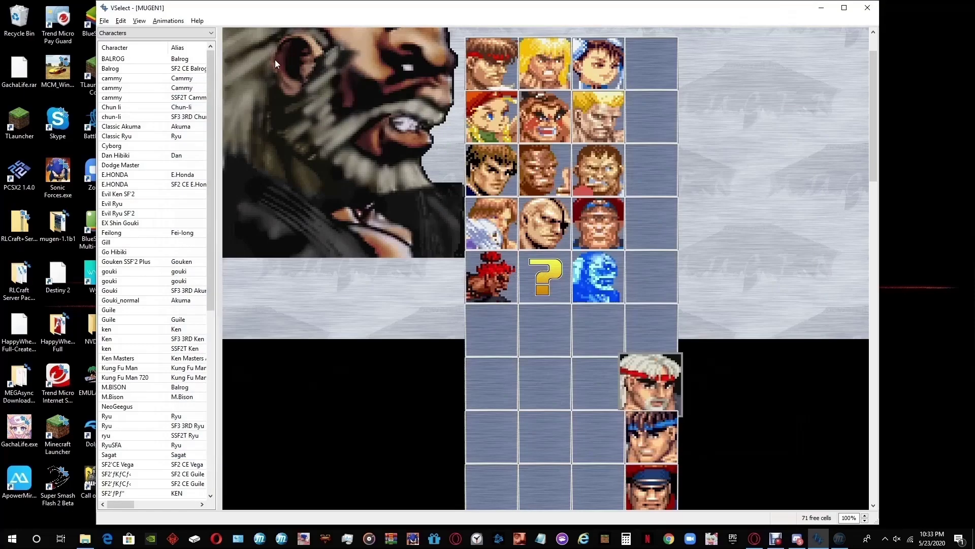
{"action": "left_click", "coordinate": [119, 21]}
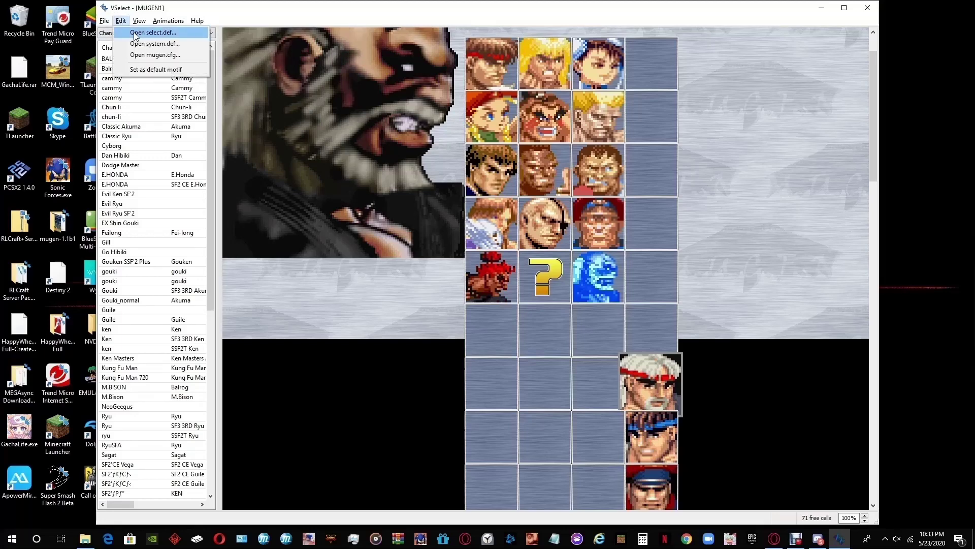
{"action": "left_click", "coordinate": [178, 46]}
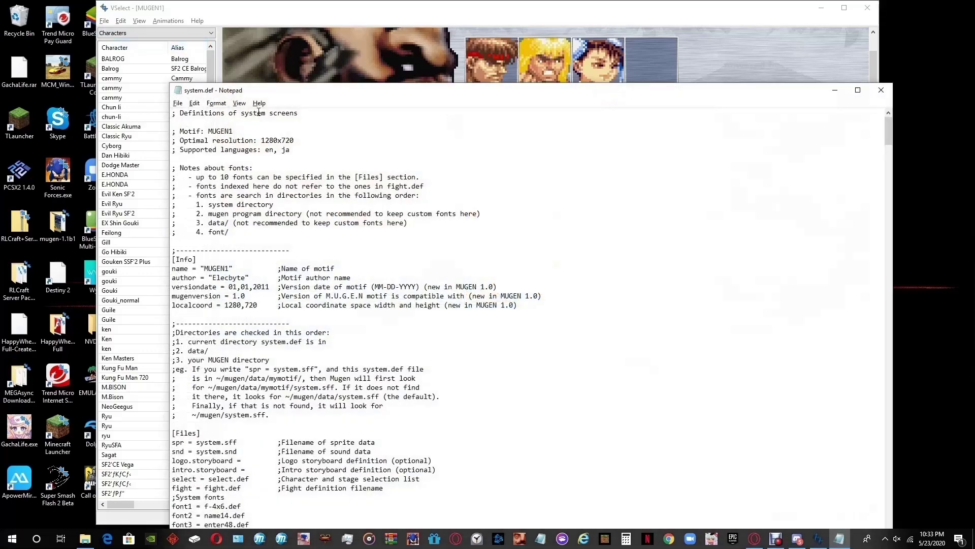
{"action": "mouse_move", "coordinate": [303, 95]}
{"action": "left_mouse_down"}
{"action": "mouse_move", "coordinate": [234, 63]}
{"action": "mouse_move", "coordinate": [230, 32]}
{"action": "left_mouse_up"}
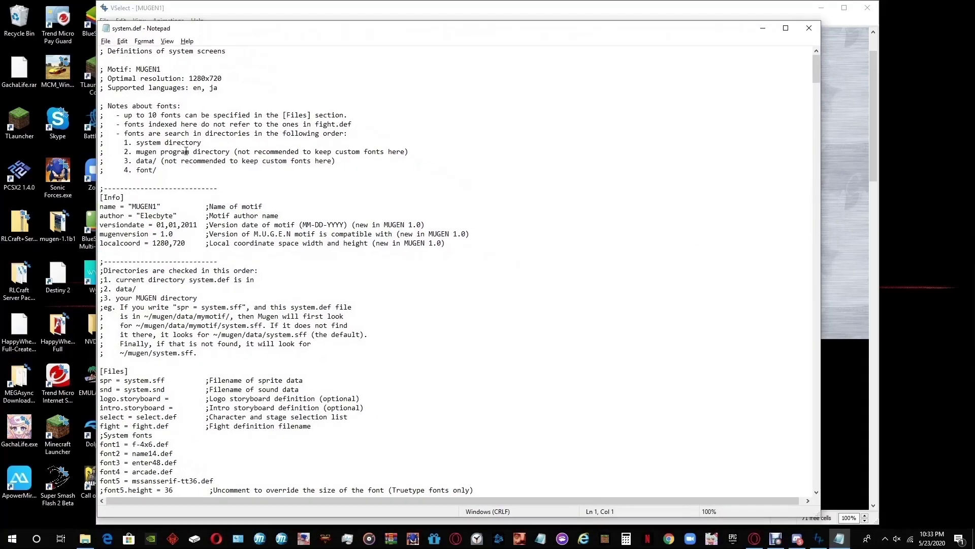
{"action": "scroll", "coordinate": [185, 152], "scroll_direction": "down", "scroll_amount": 17}
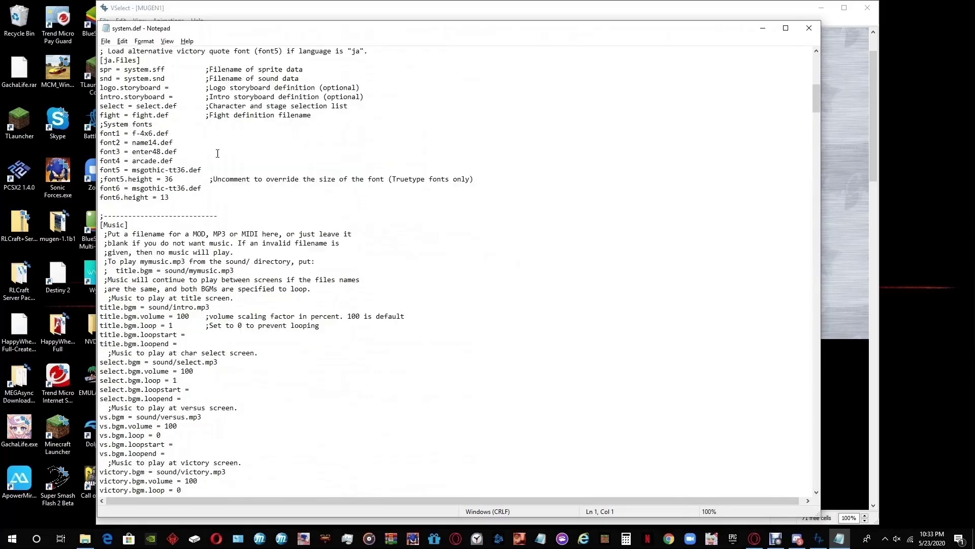
{"action": "scroll", "coordinate": [217, 152], "scroll_direction": "down", "scroll_amount": 10}
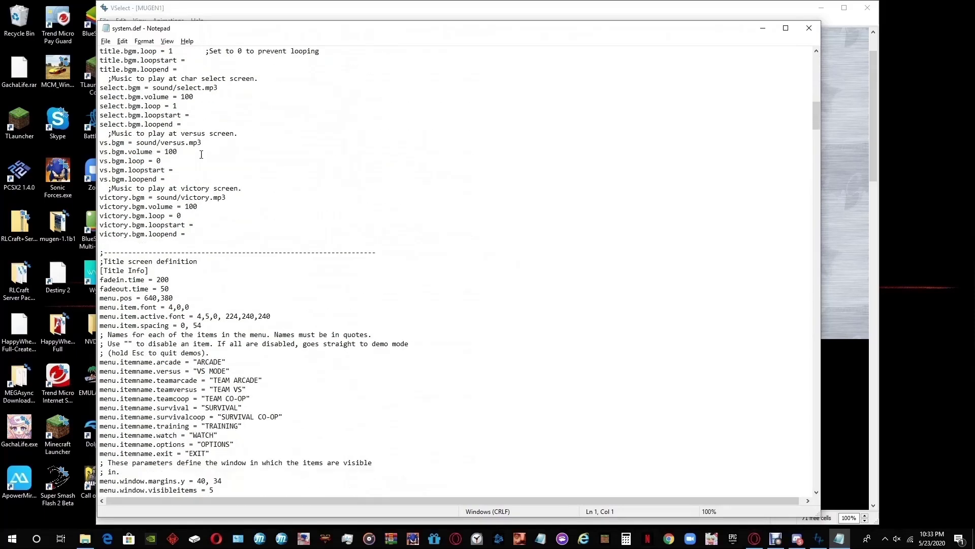
{"action": "scroll", "coordinate": [201, 155], "scroll_direction": "down", "scroll_amount": 2}
{"action": "scroll", "coordinate": [193, 173], "scroll_direction": "down", "scroll_amount": 20}
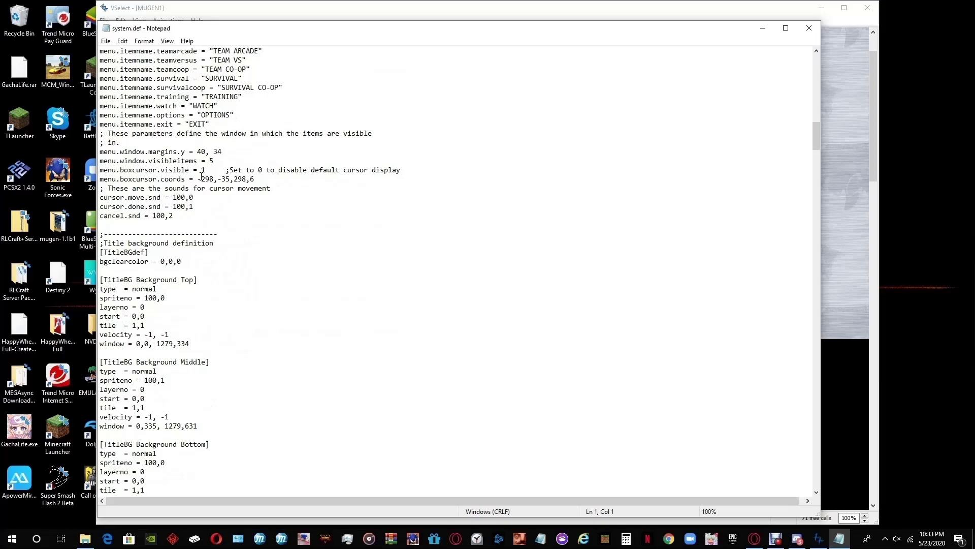
{"action": "scroll", "coordinate": [204, 171], "scroll_direction": "down", "scroll_amount": 11}
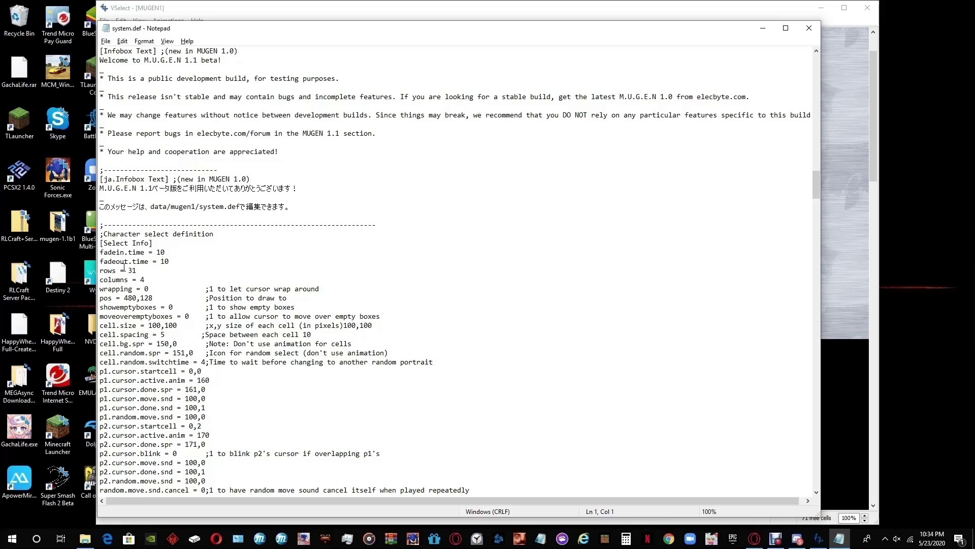
{"action": "scroll", "coordinate": [138, 253], "scroll_direction": "down", "scroll_amount": 1}
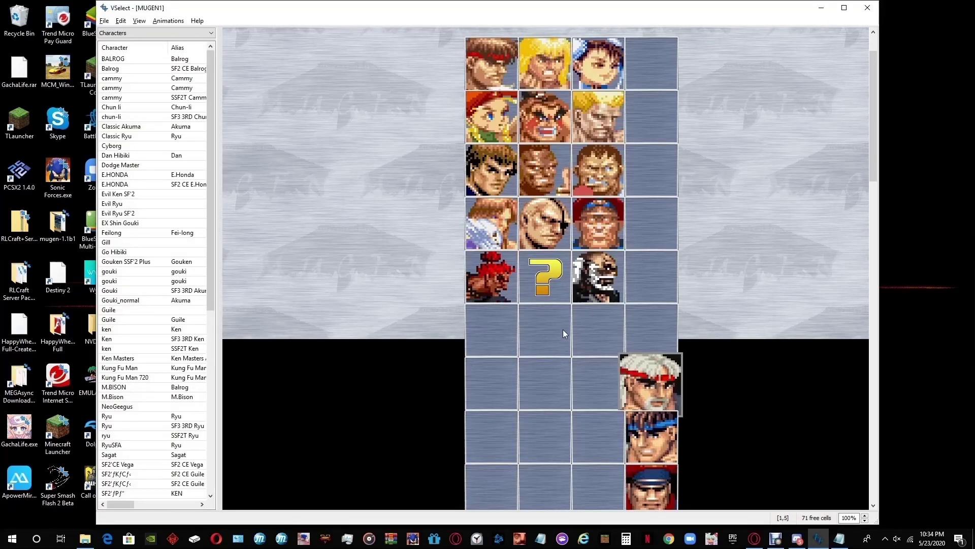
Change moveoveremptyboxes from 0 to 1 in system.def, save it and close Notepad.
{"action": "scroll", "coordinate": [548, 313], "scroll_direction": "down", "scroll_amount": 1}
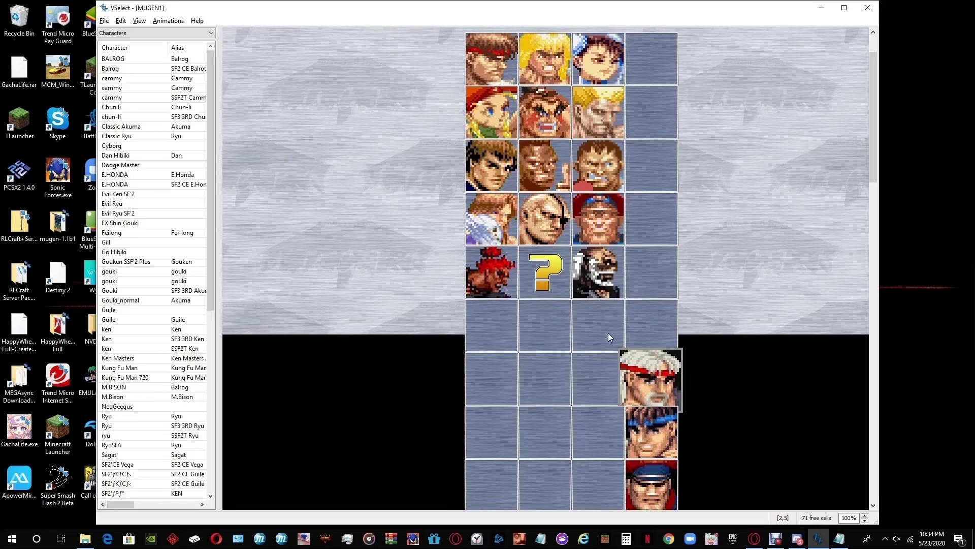
{"action": "left_click", "coordinate": [825, 13]}
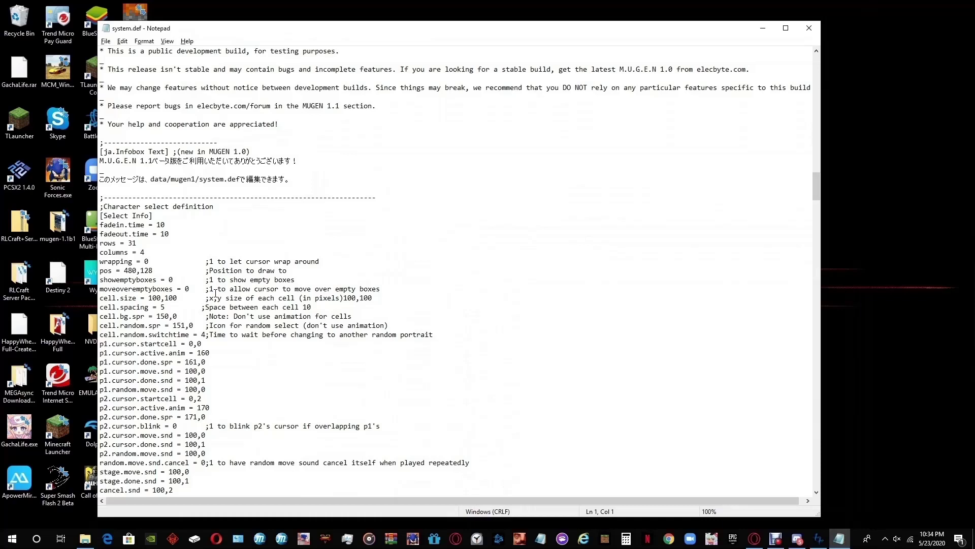
{"action": "key", "text": "BackSpace"}
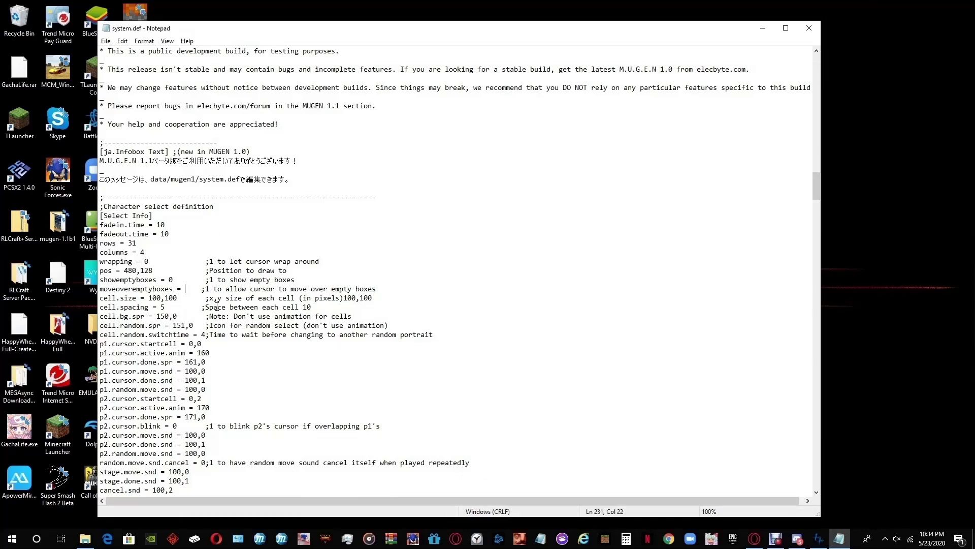
{"action": "type", "text": "1"}
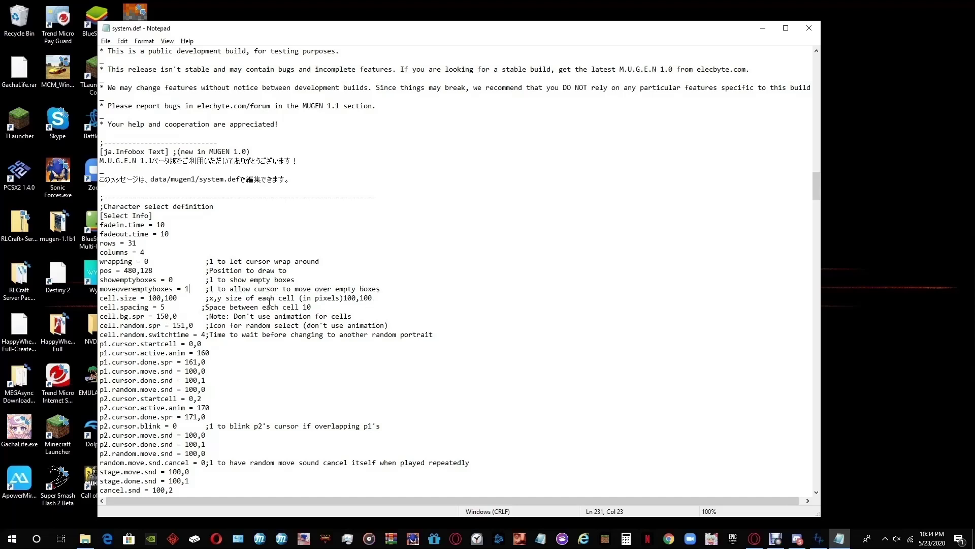
{"action": "left_click", "coordinate": [106, 41]}
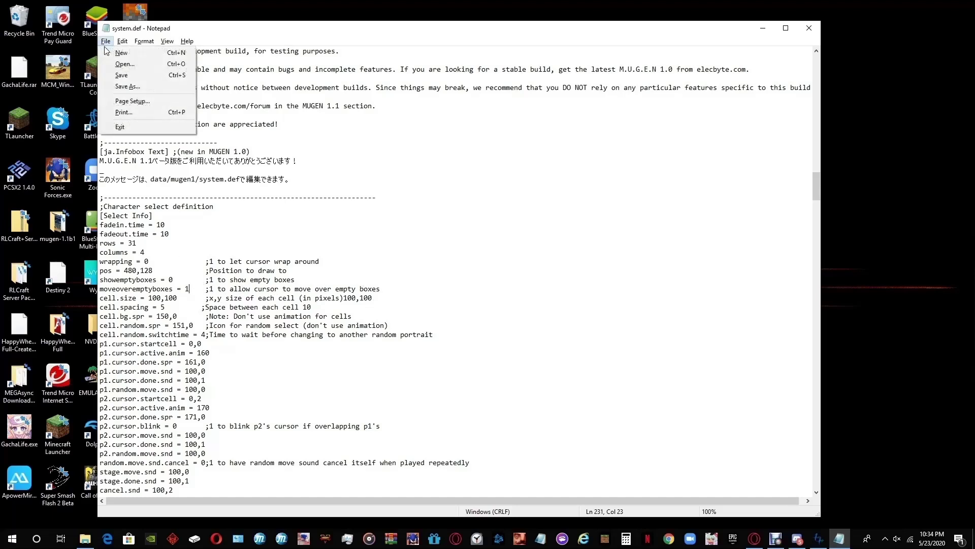
{"action": "left_click", "coordinate": [116, 77]}
{"action": "left_click", "coordinate": [809, 27]}
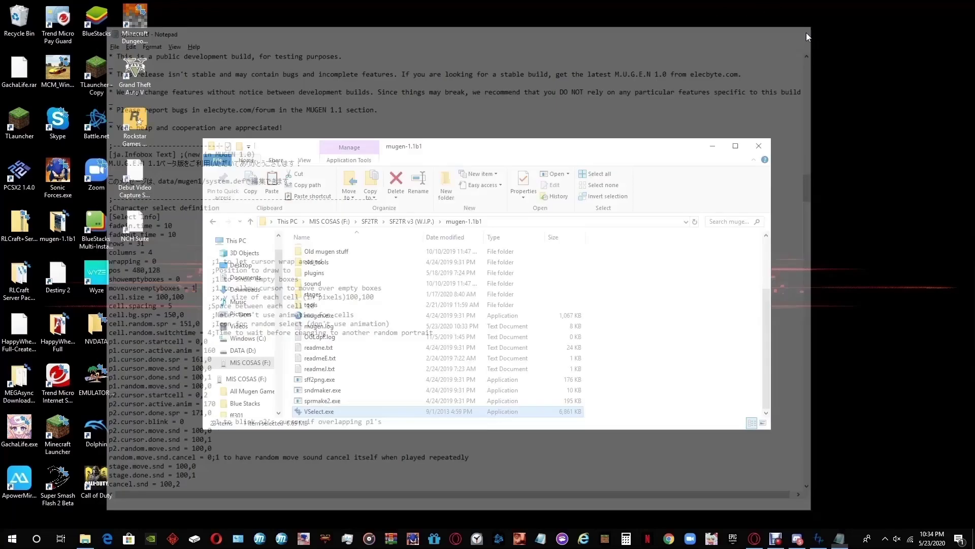
Restore the VSelect window and launch MUGEN from its File menu.
{"action": "left_click", "coordinate": [836, 539]}
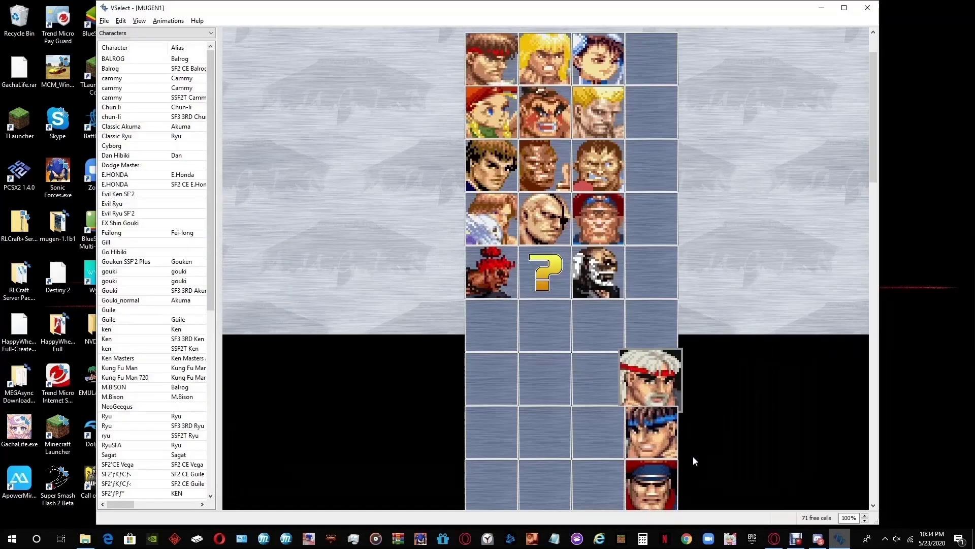
{"action": "left_click", "coordinate": [103, 24]}
{"action": "left_click", "coordinate": [176, 76]}
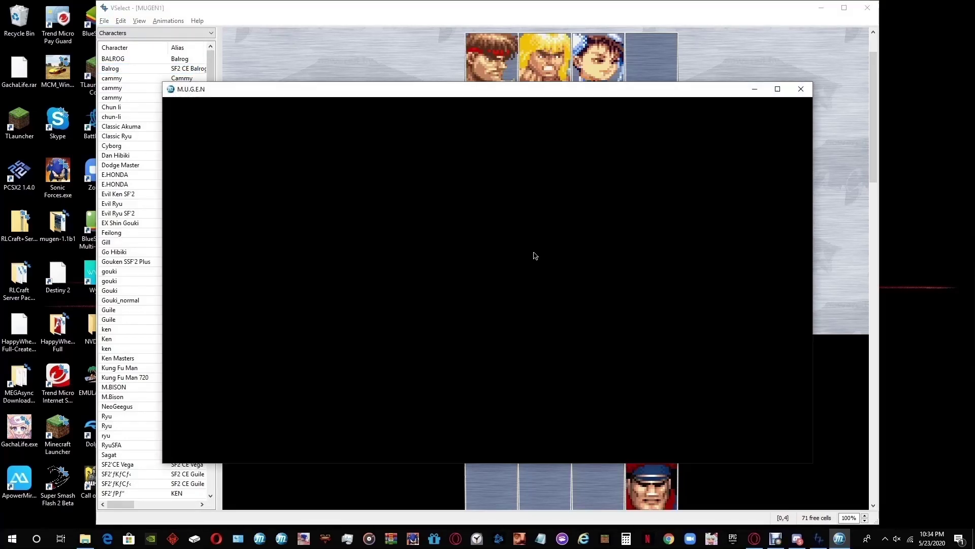
Enter Arcade select and move the P1 cursor through the empty cells and back onto characters.
{"action": "key", "text": "Return"}
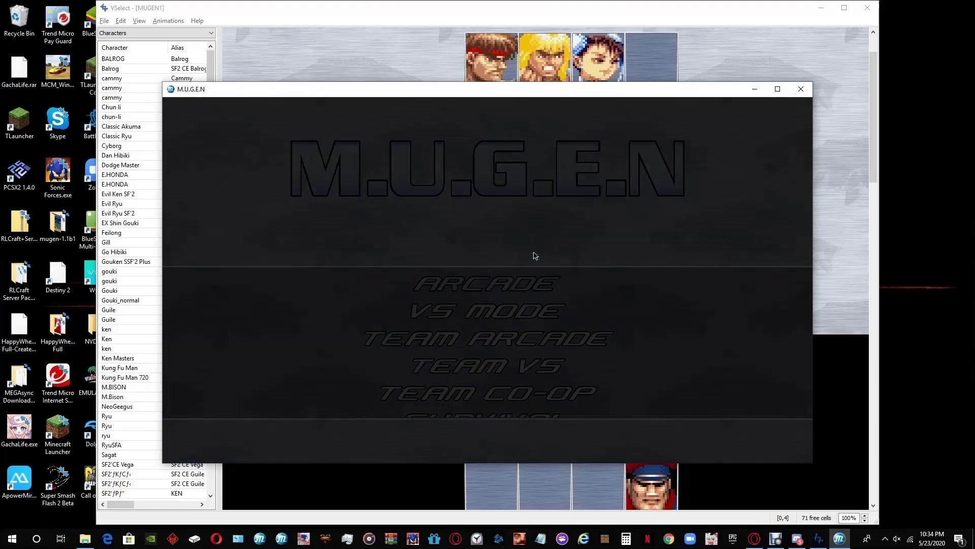
{"action": "key", "text": "Right"}
{"action": "key", "text": "Right"}
{"action": "key", "text": "Down"}
{"action": "key", "text": "Right"}
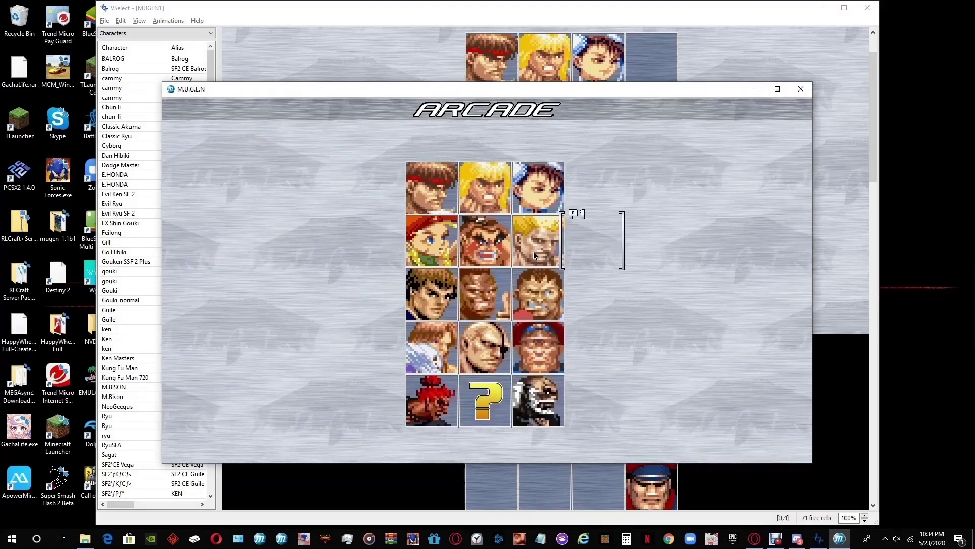
{"action": "key", "text": "Down"}
{"action": "key", "text": "Down"}
{"action": "key", "text": "Down"}
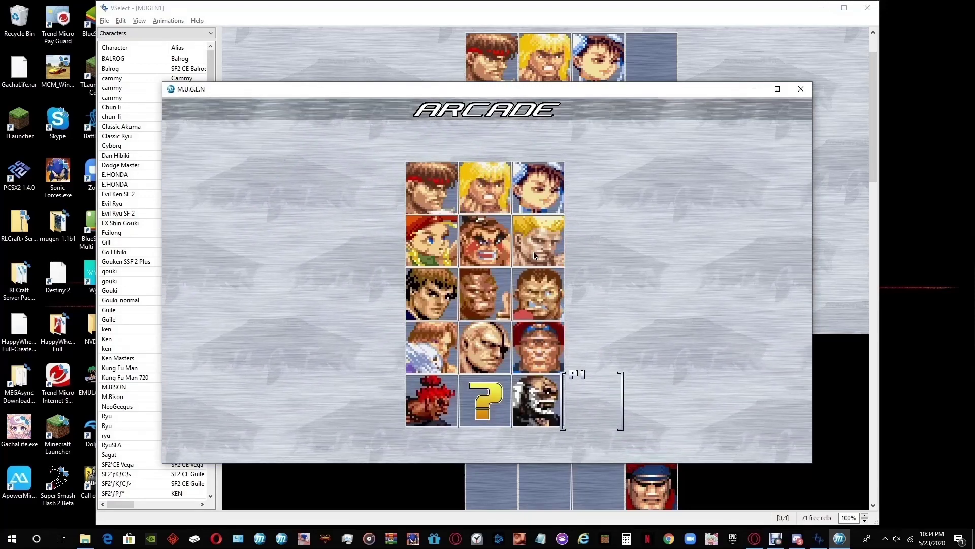
{"action": "key", "text": "Up"}
{"action": "key", "text": "Up"}
{"action": "key", "text": "Up"}
{"action": "key", "text": "Down"}
{"action": "key", "text": "Down"}
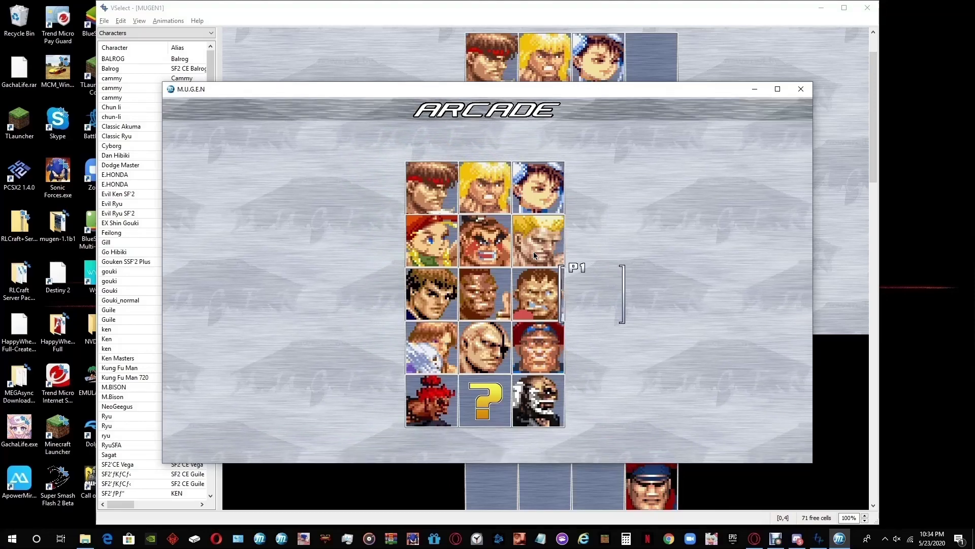
{"action": "key", "text": "Down"}
{"action": "key", "text": "Down"}
{"action": "key", "text": "Right"}
{"action": "key", "text": "Right"}
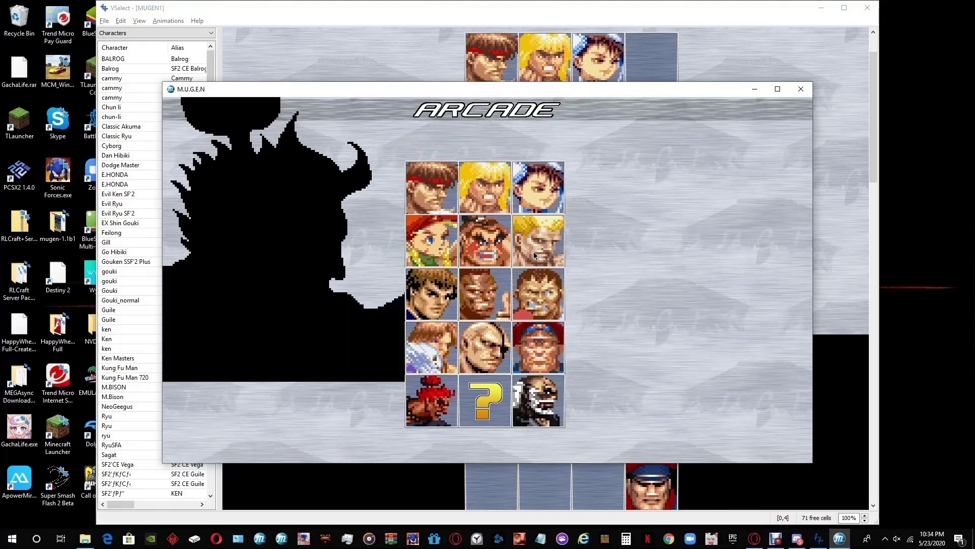
{"action": "key", "text": "Down"}
{"action": "key", "text": "Down"}
{"action": "key", "text": "Down"}
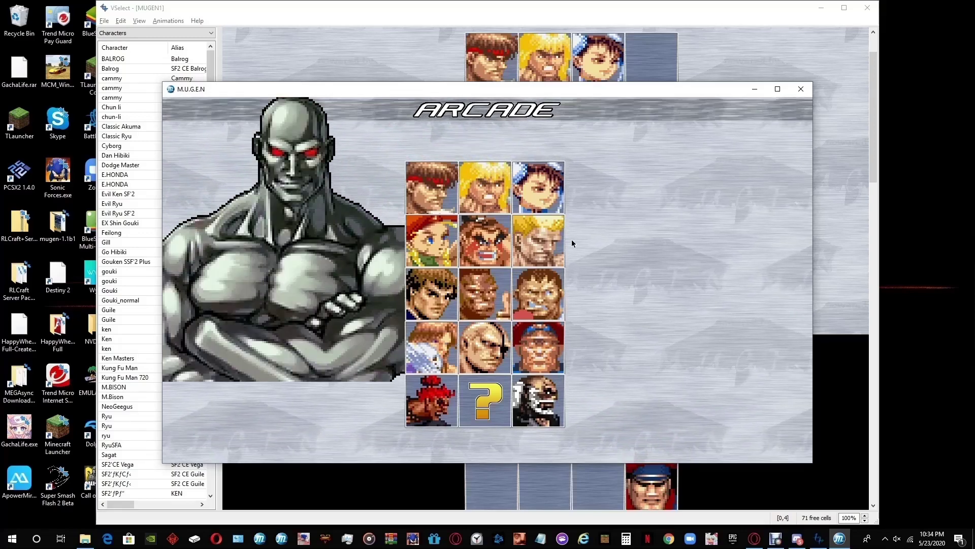
Quit MUGEN and relaunch it from VSelect's File menu.
{"action": "left_click", "coordinate": [806, 94]}
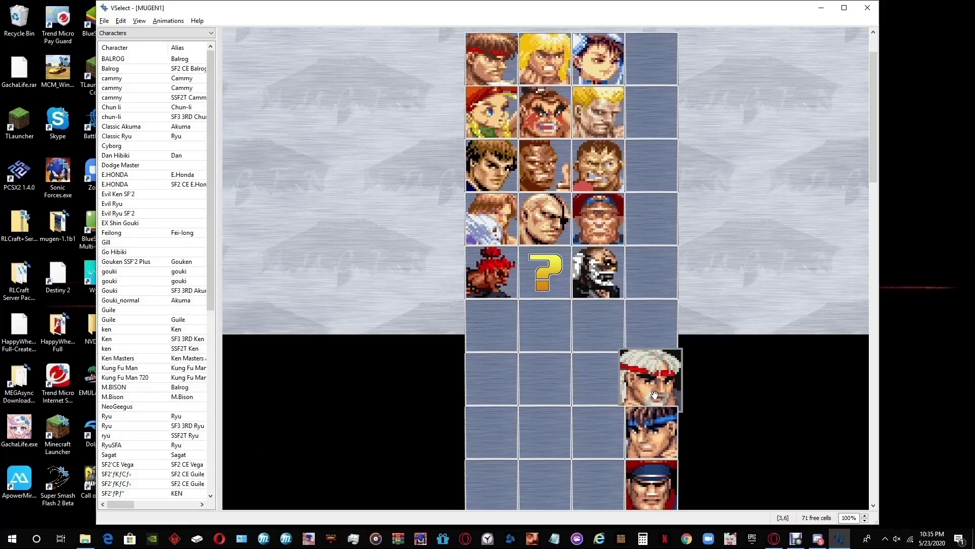
{"action": "left_click", "coordinate": [104, 22]}
{"action": "left_click", "coordinate": [122, 74]}
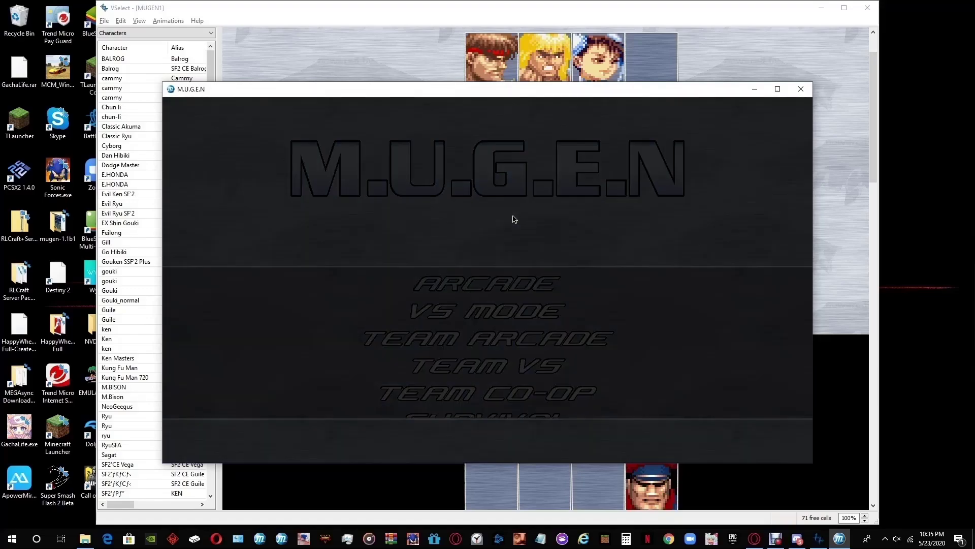
Pick the Random slot in Arcade mode, start the match, then exit with Esc.
{"action": "key", "text": "Return"}
{"action": "key", "text": "Down"}
{"action": "key", "text": "Down"}
{"action": "key", "text": "Down"}
{"action": "key", "text": "Down"}
{"action": "key", "text": "Right"}
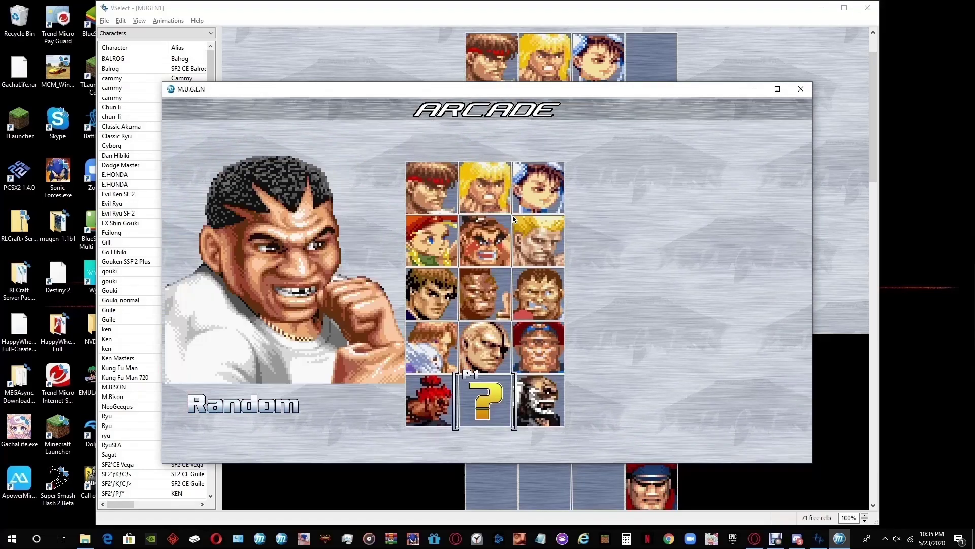
{"action": "key", "text": "Return"}
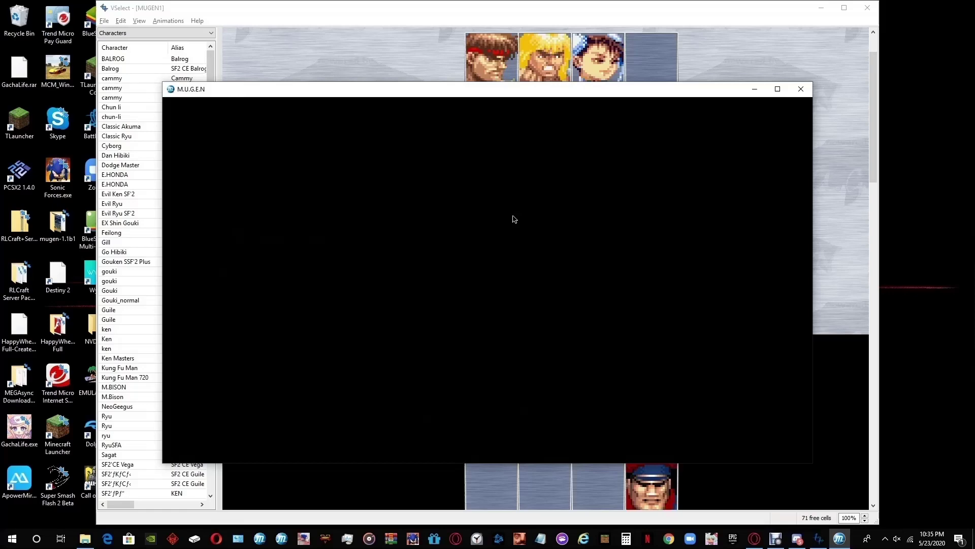
{"action": "key", "text": "Escape"}
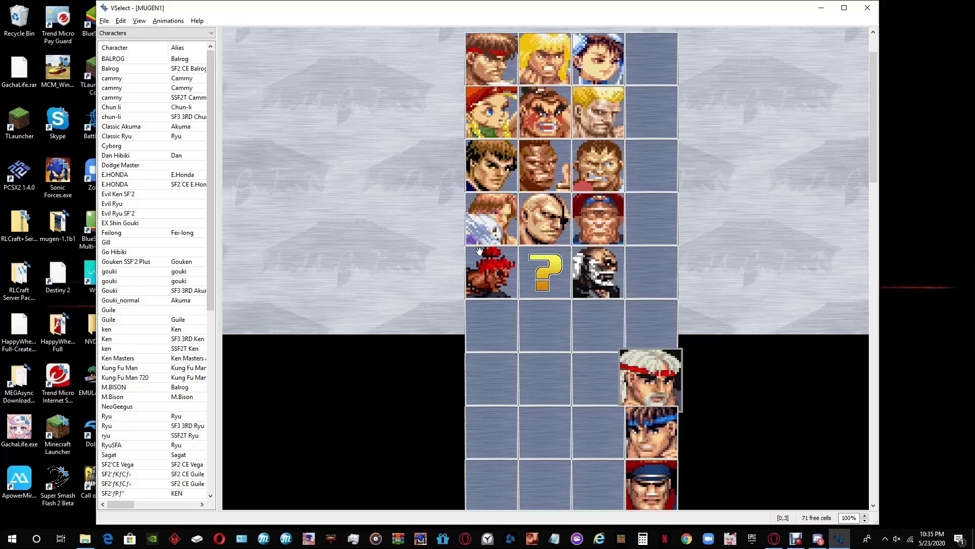
Drag Gouken from the fifth row's third slot into the empty fourth slot.
{"action": "left_click_drag", "start_coordinate": [602, 267], "coordinate": [649, 271]}
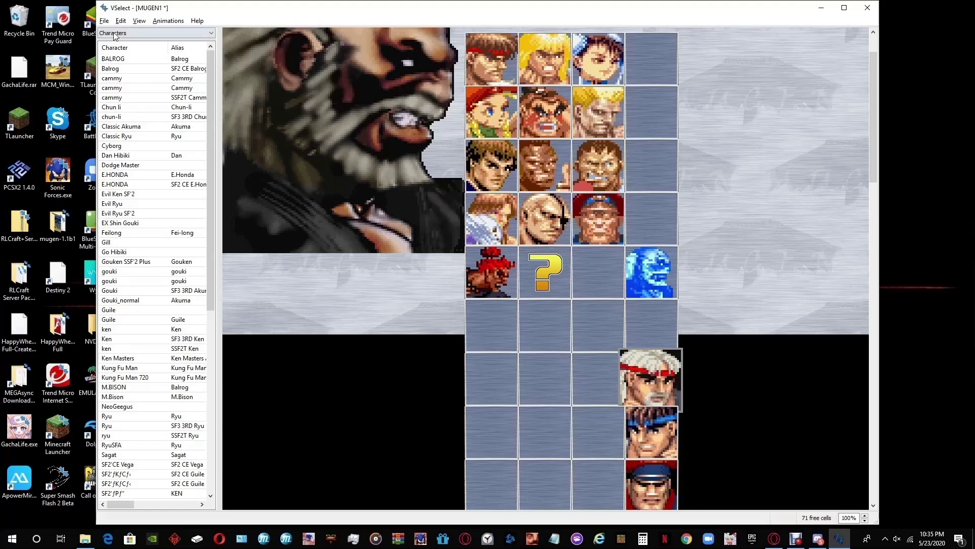
Reopen system.def, set moveoveremptyboxes back to 0, save and close Notepad.
{"action": "left_click", "coordinate": [121, 21]}
{"action": "left_click", "coordinate": [147, 31]}
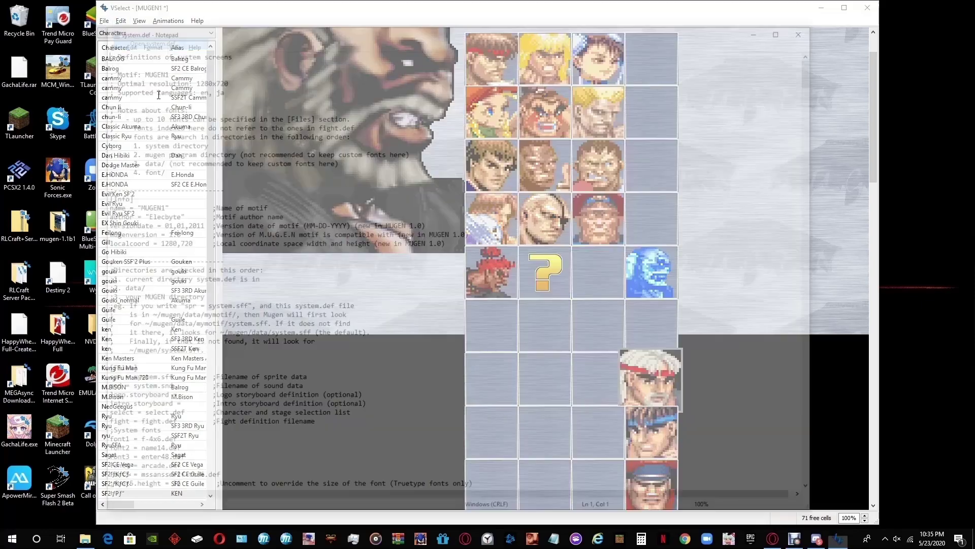
{"action": "scroll", "coordinate": [171, 288], "scroll_direction": "down", "scroll_amount": 20}
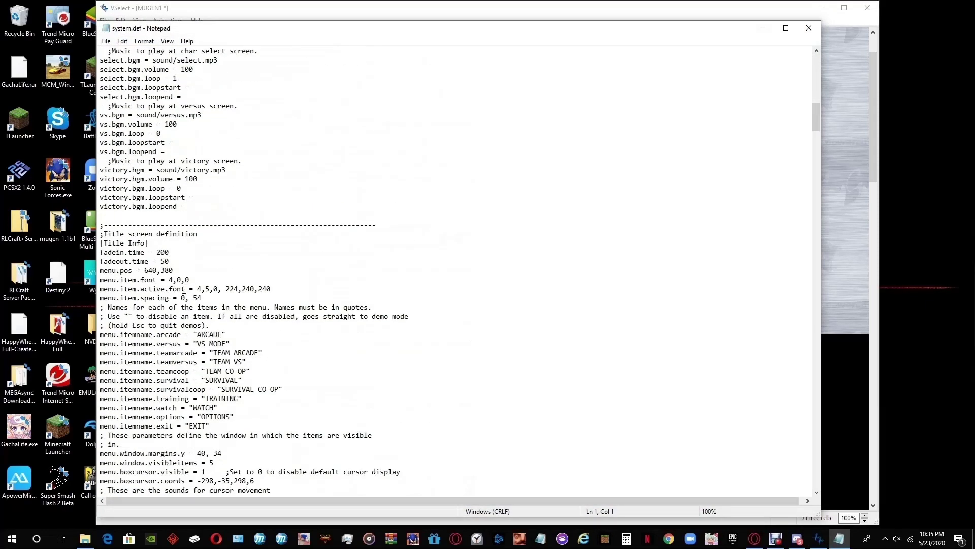
{"action": "scroll", "coordinate": [158, 286], "scroll_direction": "down", "scroll_amount": 11}
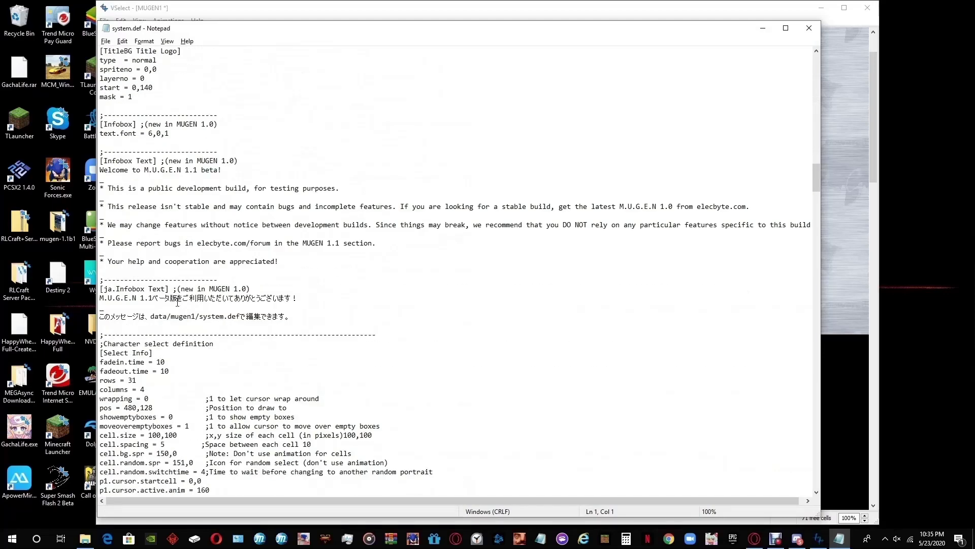
{"action": "scroll", "coordinate": [177, 303], "scroll_direction": "down", "scroll_amount": 5}
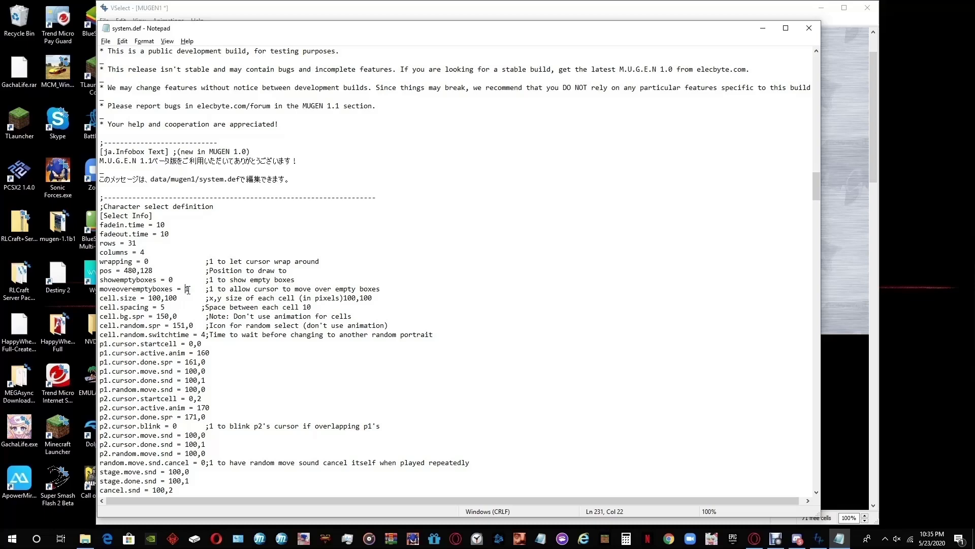
{"action": "key", "text": "BackSpace"}
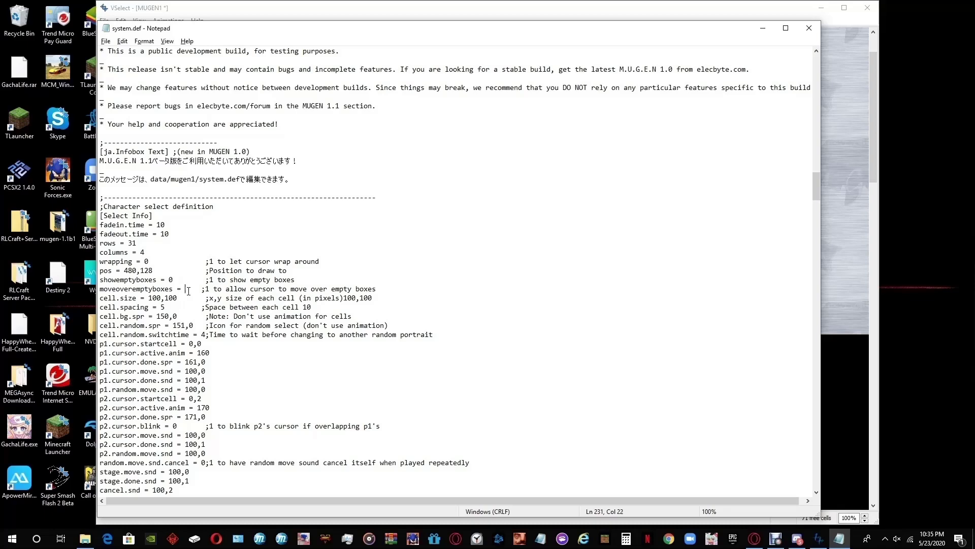
{"action": "type", "text": "0"}
{"action": "left_click", "coordinate": [105, 41]}
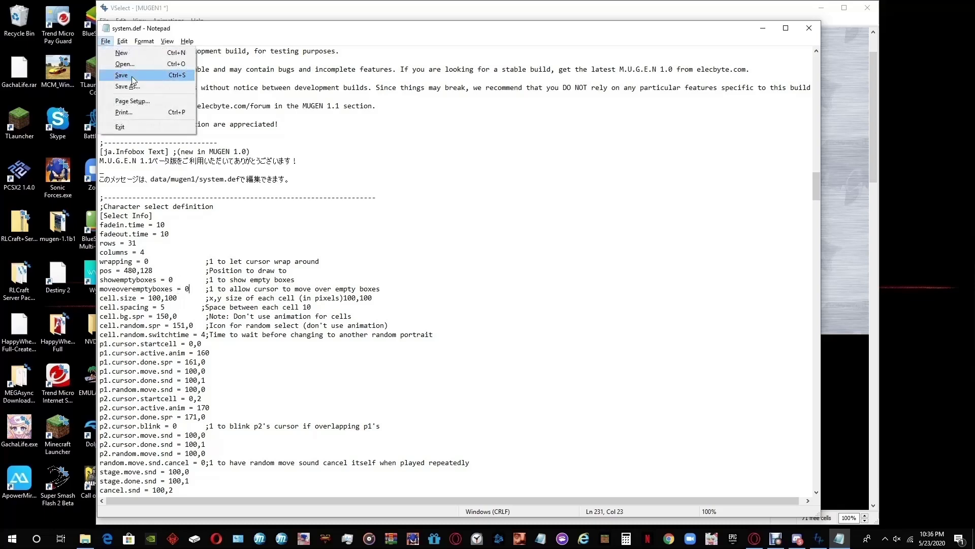
{"action": "left_click", "coordinate": [117, 85]}
{"action": "left_click", "coordinate": [800, 33]}
Save the VSelect roster and launch MUGEN to test it.
{"action": "left_click", "coordinate": [106, 20]}
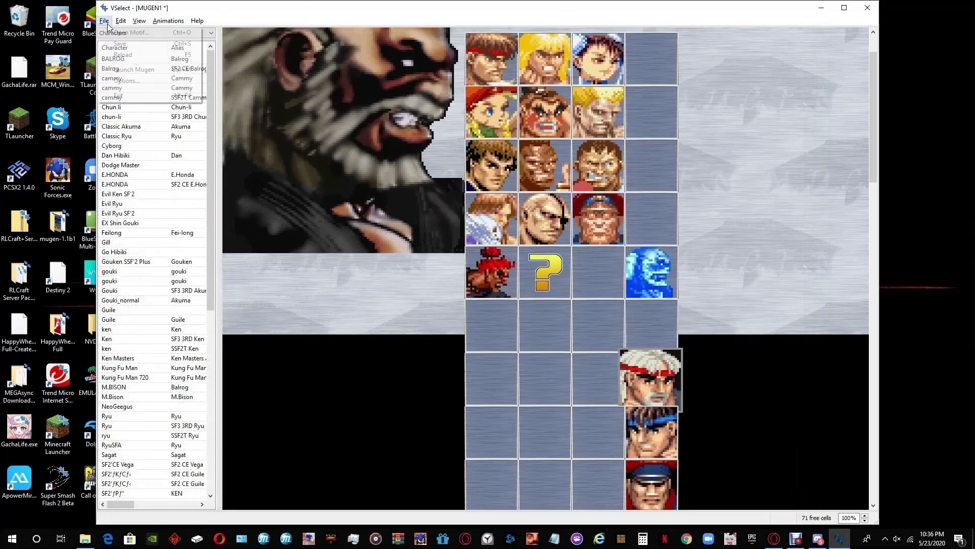
{"action": "left_click", "coordinate": [117, 48]}
{"action": "left_click", "coordinate": [105, 20]}
{"action": "left_click", "coordinate": [117, 69]}
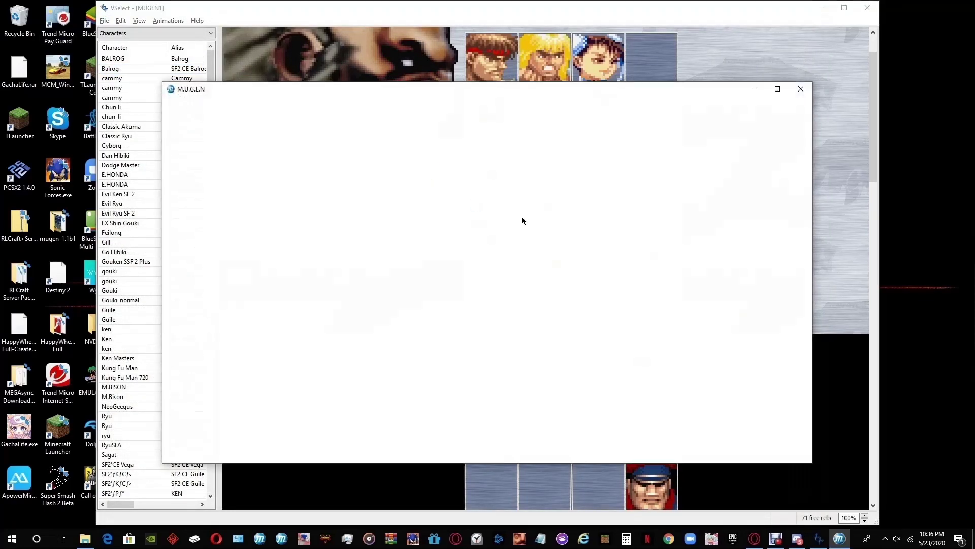
In Arcade mode, browse past the random slot and Gouken to the hidden Ryu portraits, then close MUGEN.
{"action": "key", "text": "Return"}
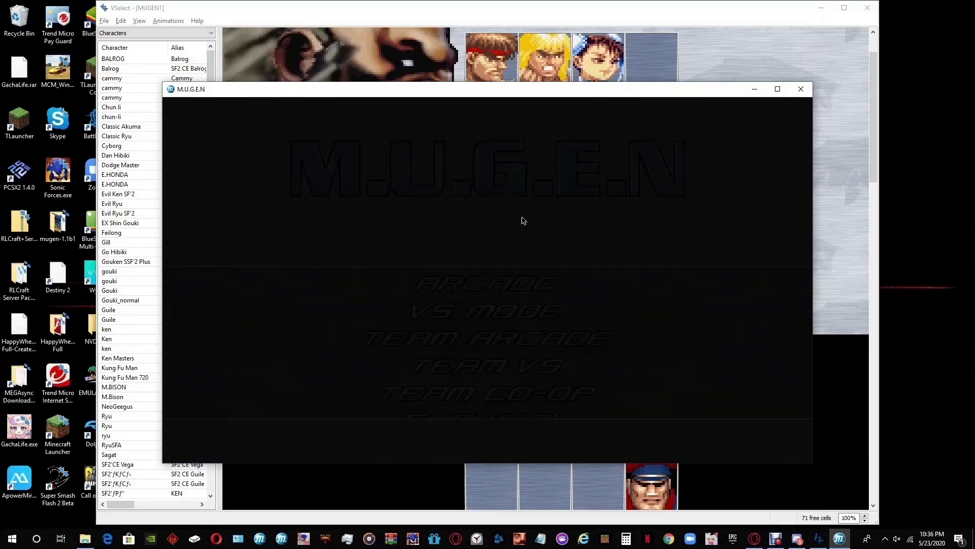
{"action": "key", "text": "Down"}
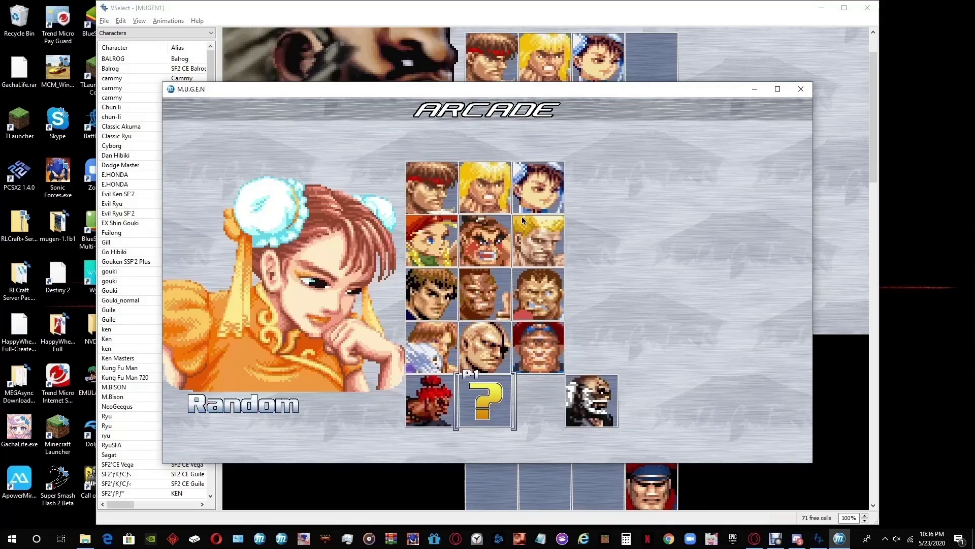
{"action": "key", "text": "Right"}
{"action": "key", "text": "Right"}
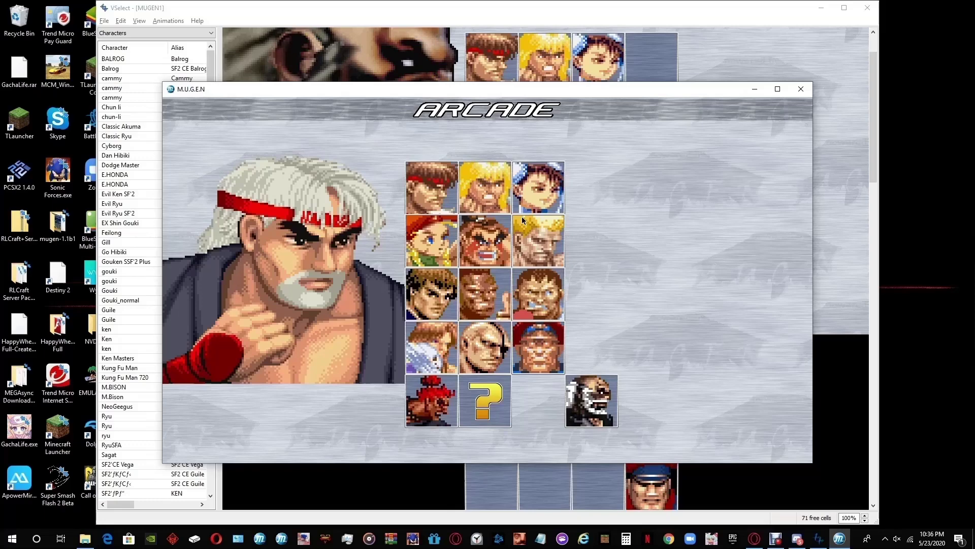
{"action": "key", "text": "Right"}
{"action": "key", "text": "Right"}
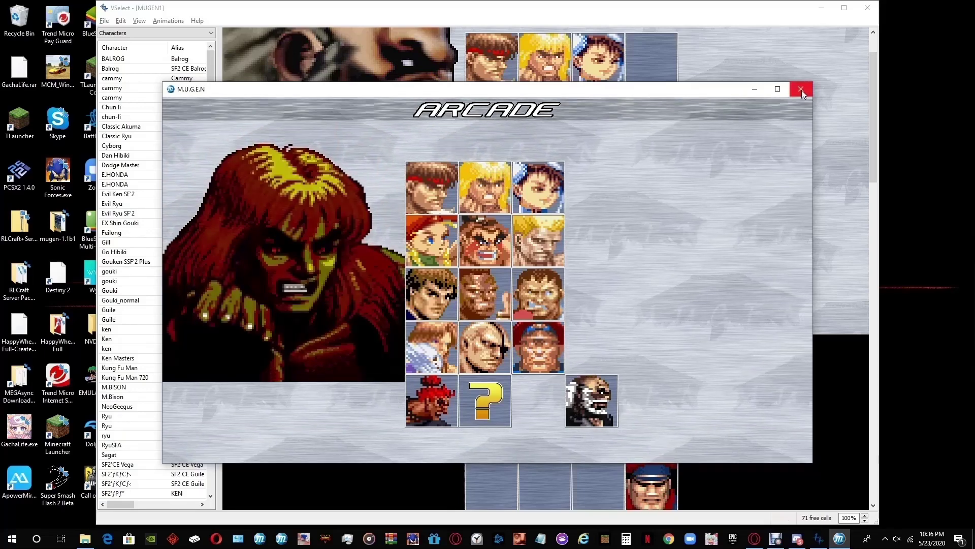
{"action": "left_click", "coordinate": [800, 89]}
Move the blue portrait beside the random slot and save the roster.
{"action": "mouse_move", "coordinate": [661, 274]}
{"action": "left_mouse_down"}
{"action": "mouse_move", "coordinate": [608, 278]}
{"action": "mouse_move", "coordinate": [622, 275]}
{"action": "left_mouse_up"}
{"action": "left_click", "coordinate": [103, 21]}
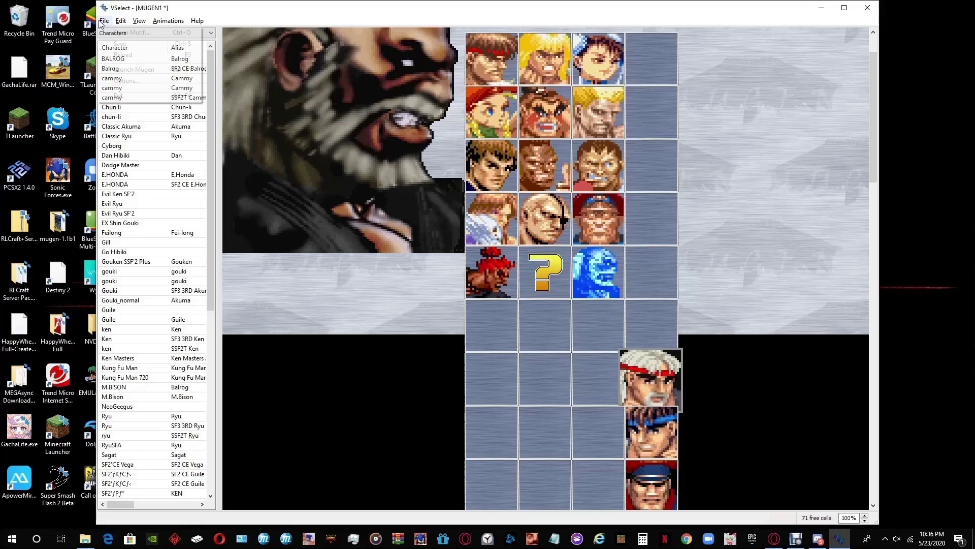
{"action": "left_click", "coordinate": [117, 43]}
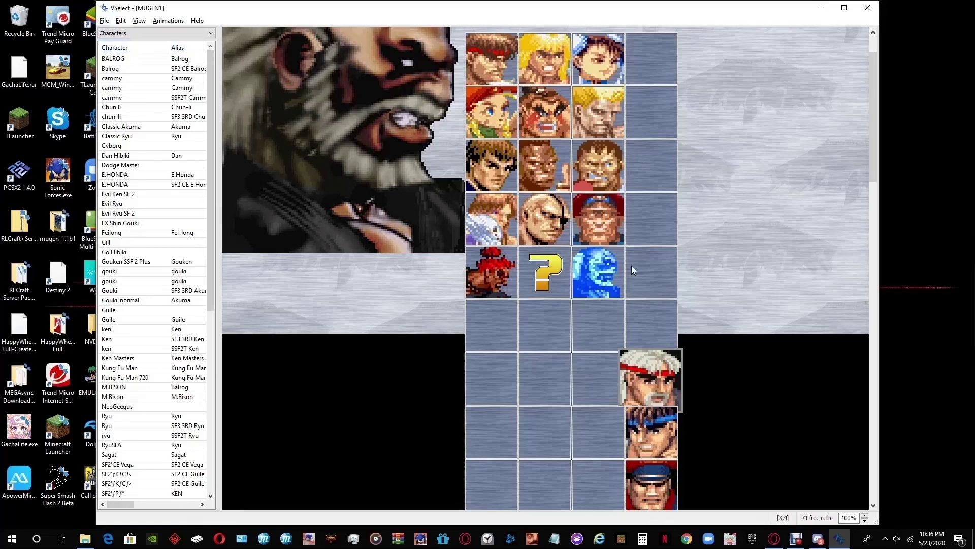
Test the new layout in MUGEN, close it, and open VSelect's Options.
{"action": "scroll", "coordinate": [682, 407], "scroll_direction": "down", "scroll_amount": 1}
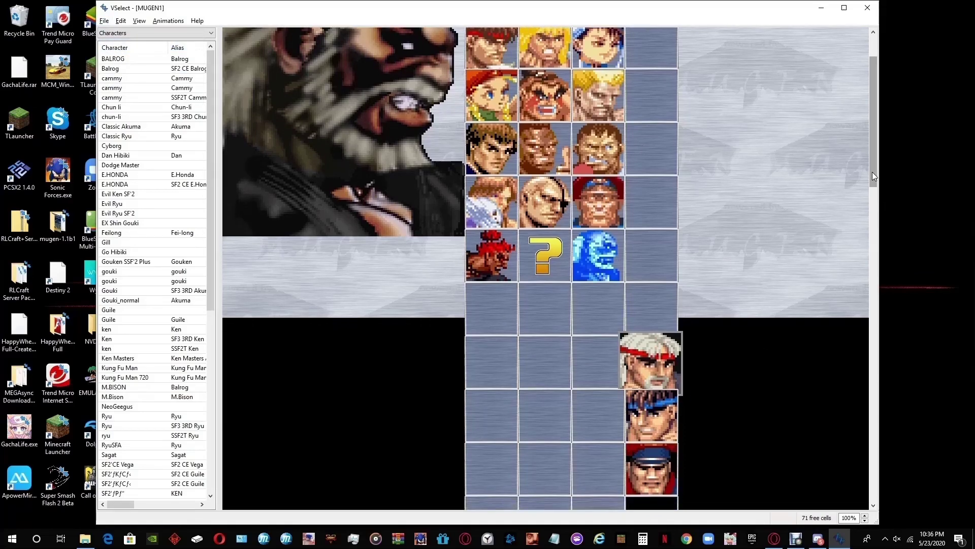
{"action": "mouse_move", "coordinate": [872, 172]}
{"action": "left_mouse_down"}
{"action": "mouse_move", "coordinate": [872, 267]}
{"action": "mouse_move", "coordinate": [873, 215]}
{"action": "left_mouse_up"}
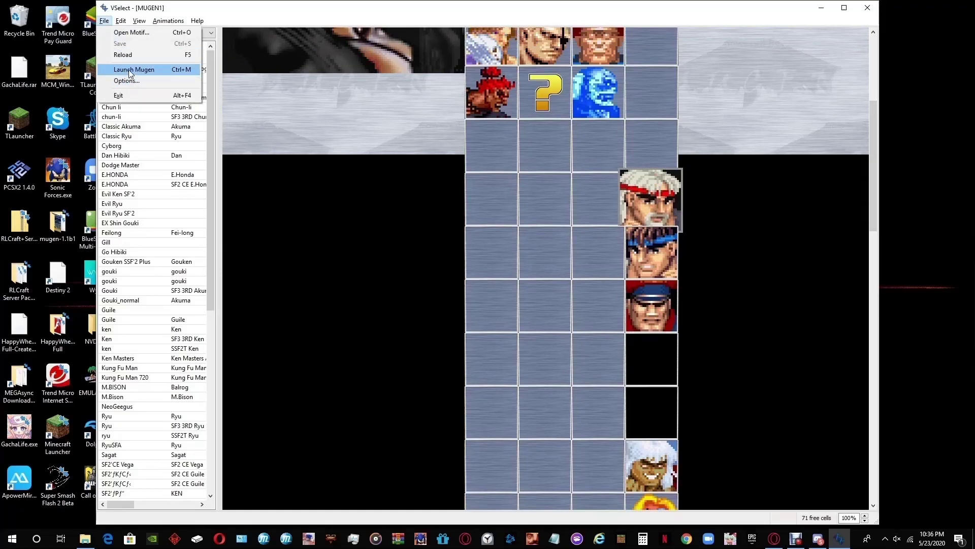
{"action": "left_click", "coordinate": [133, 71]}
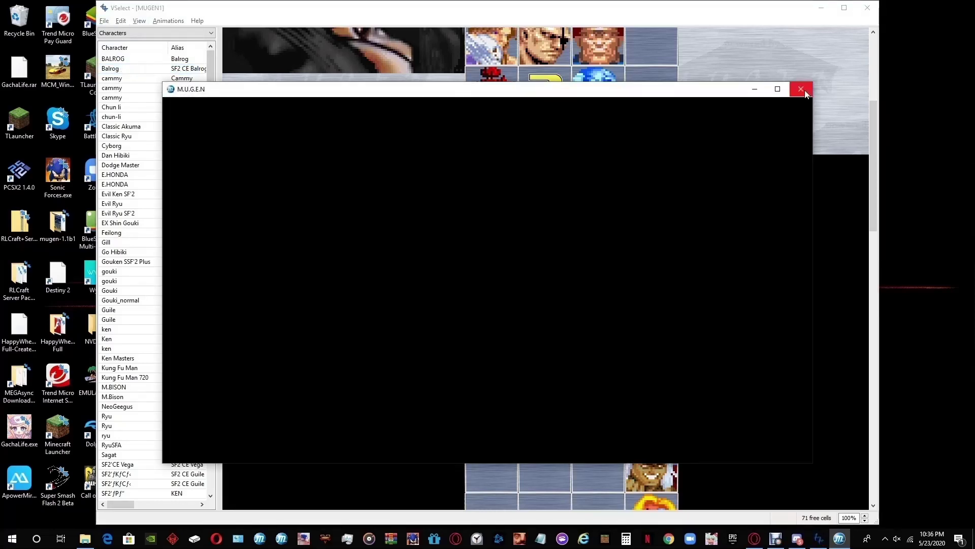
{"action": "left_click", "coordinate": [800, 89]}
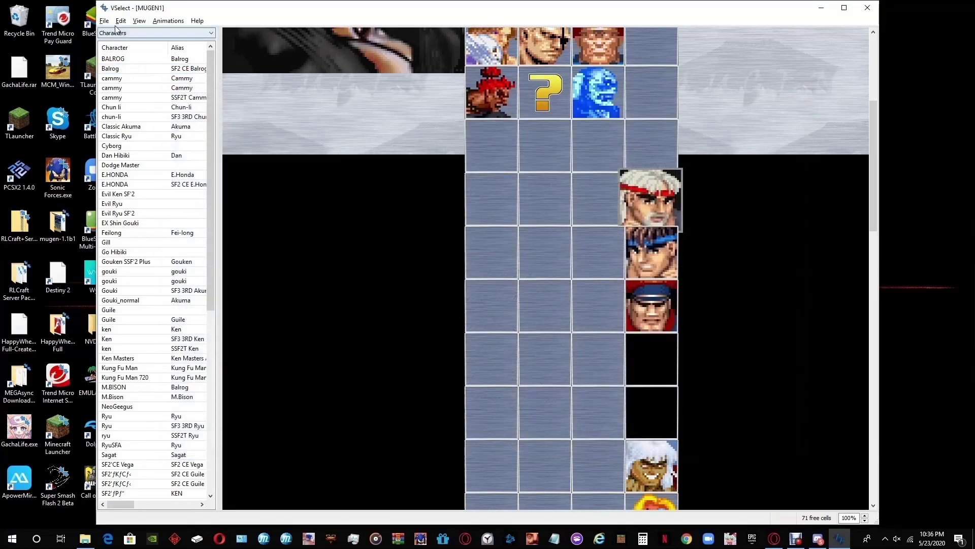
{"action": "left_click", "coordinate": [104, 21]}
{"action": "left_click", "coordinate": [118, 81]}
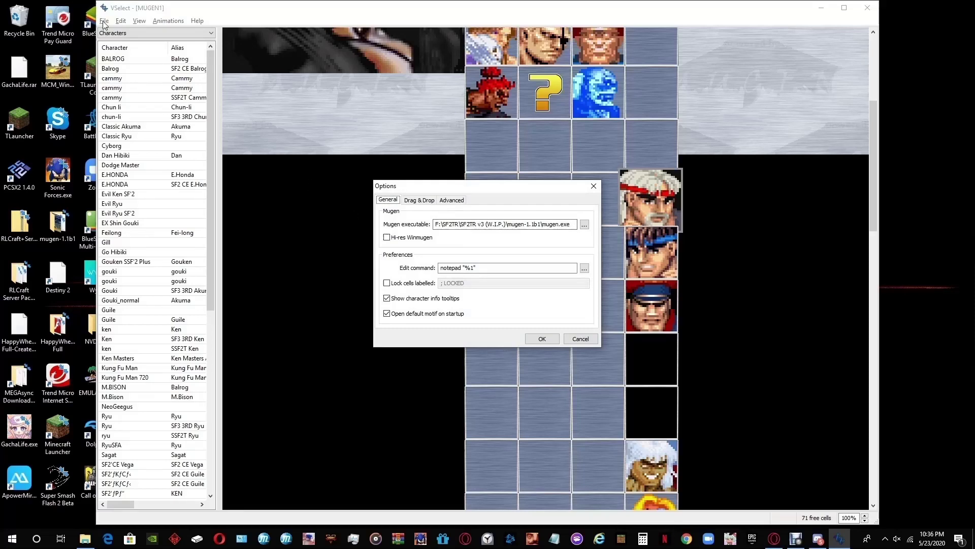
Browse for the Mugen executable file from the Options dialog.
{"action": "left_click", "coordinate": [585, 225]}
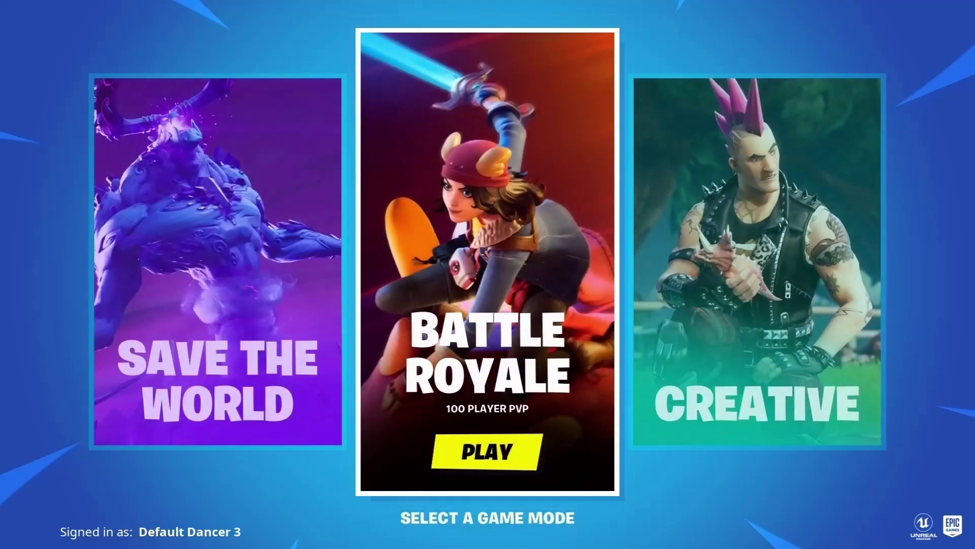
Enter Fortnite's Battle Royale mode.
{"action": "key", "text": "Return"}
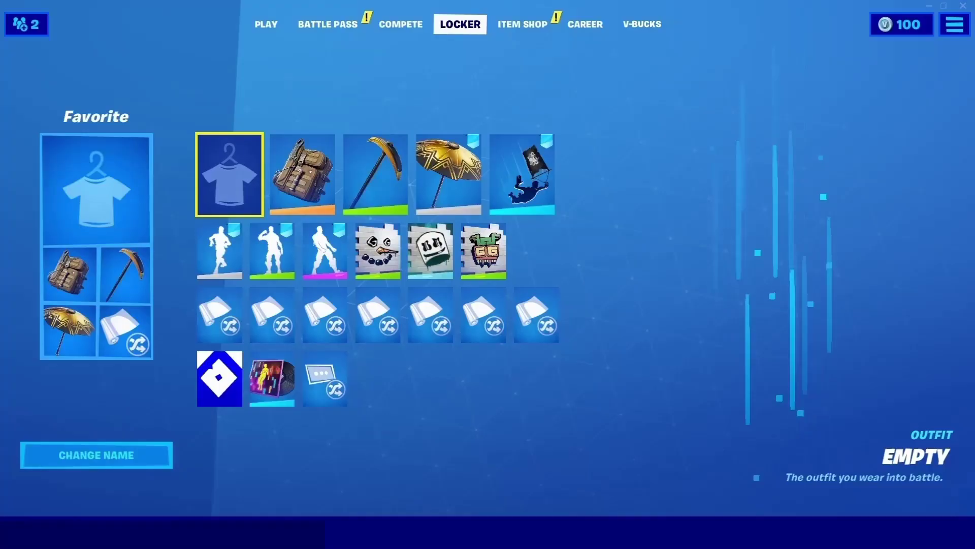
Set the outfit slot to Random and save the choice.
{"action": "key", "text": "Return"}
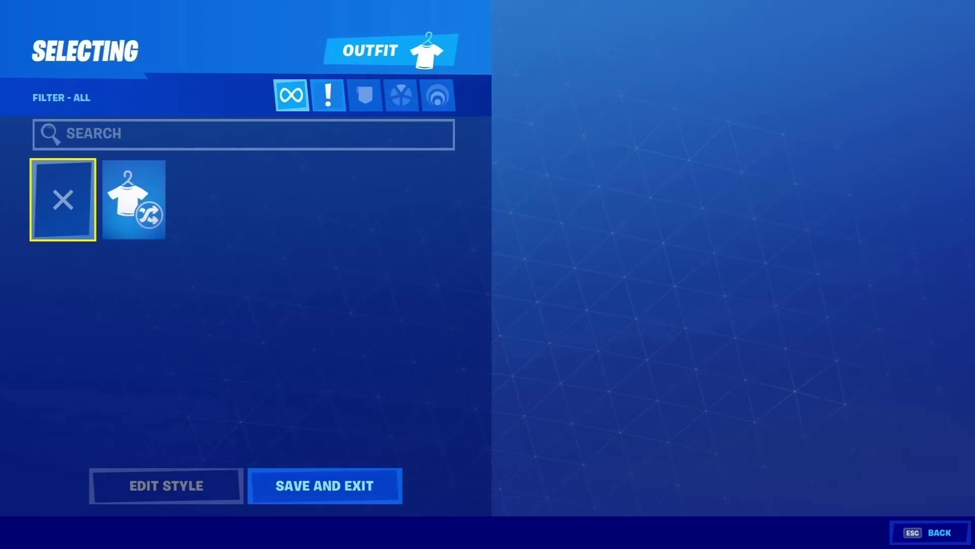
{"action": "left_click", "coordinate": [134, 199]}
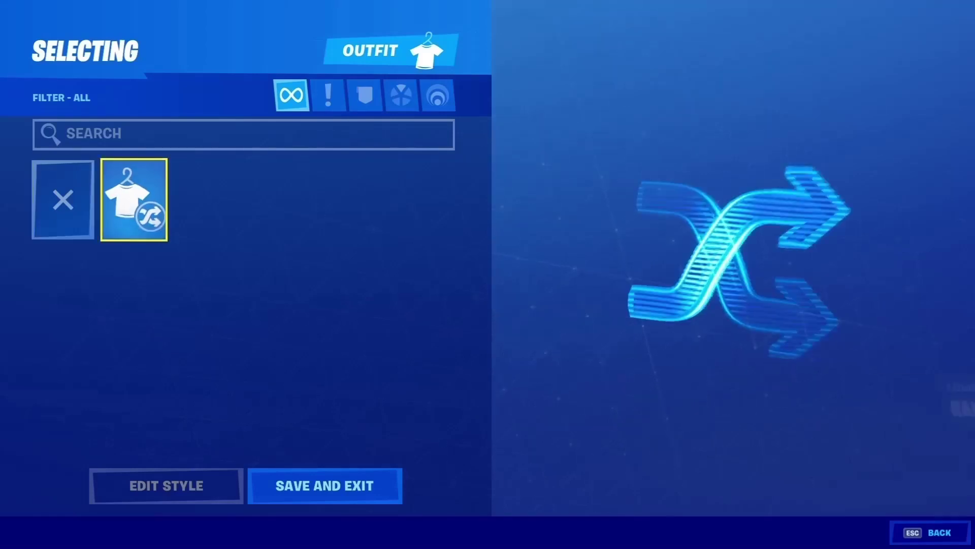
{"action": "key", "text": "Return"}
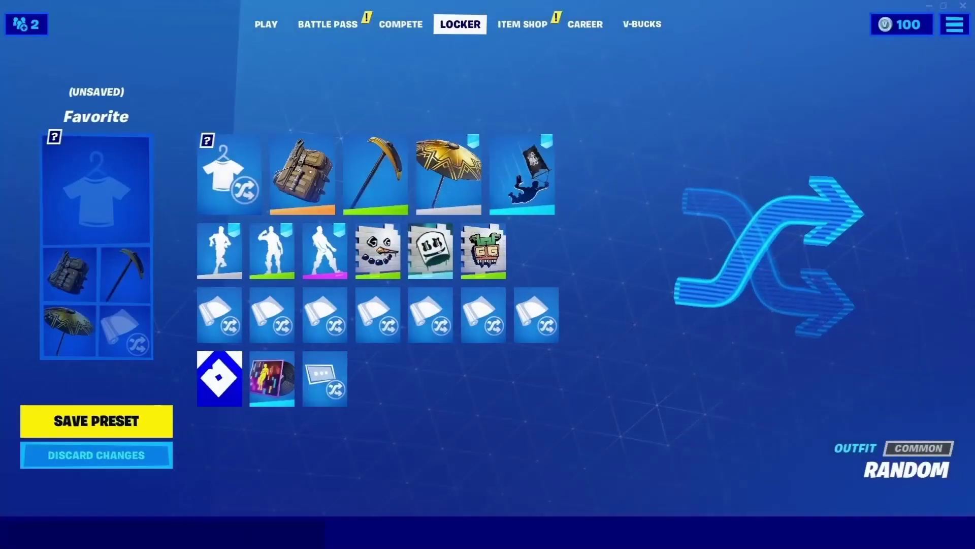
Step through the equipped locker items, from the GG Snowman spray to the Arroyo Pack back bling.
{"action": "key", "text": "Right"}
{"action": "key", "text": "Up"}
{"action": "key", "text": "Right"}
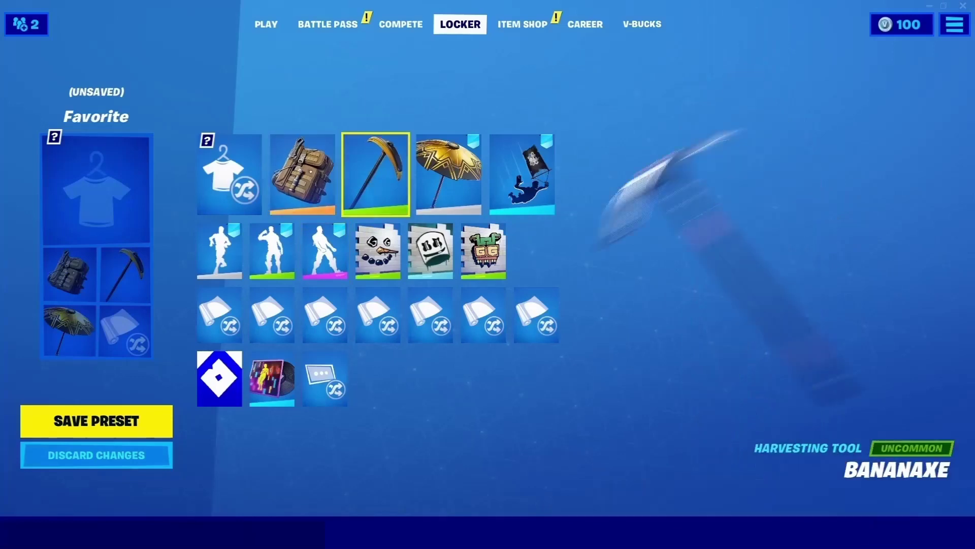
{"action": "key", "text": "Down"}
{"action": "key", "text": "Up"}
{"action": "key", "text": "Left"}
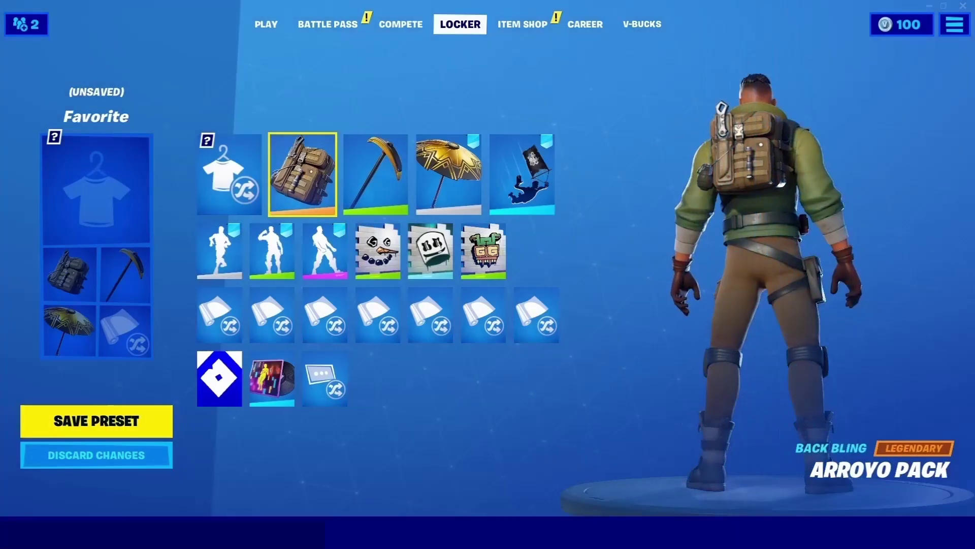
Reselect and save the Random outfit, then return to the Play lobby.
{"action": "key", "text": "Left"}
{"action": "key", "text": "Return"}
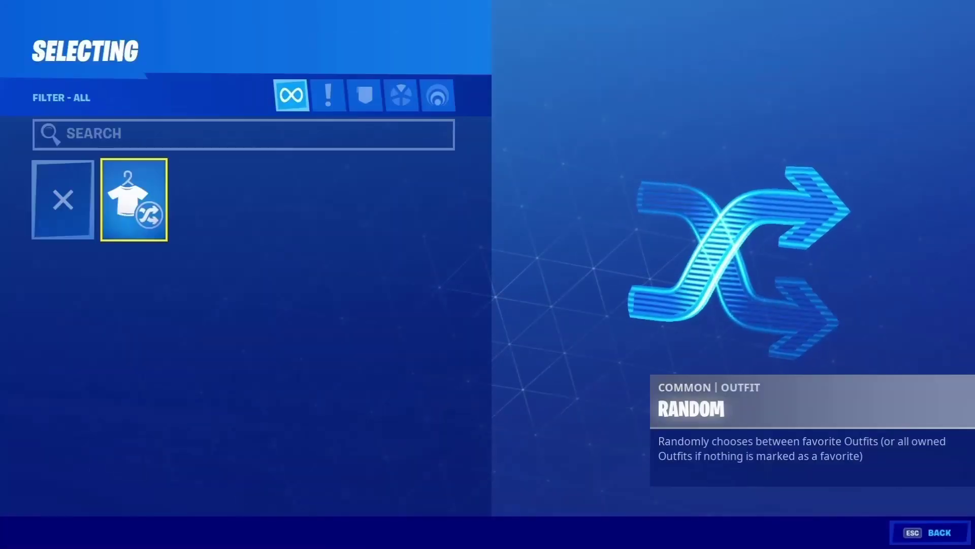
{"action": "key", "text": "Return"}
{"action": "key", "text": "Right"}
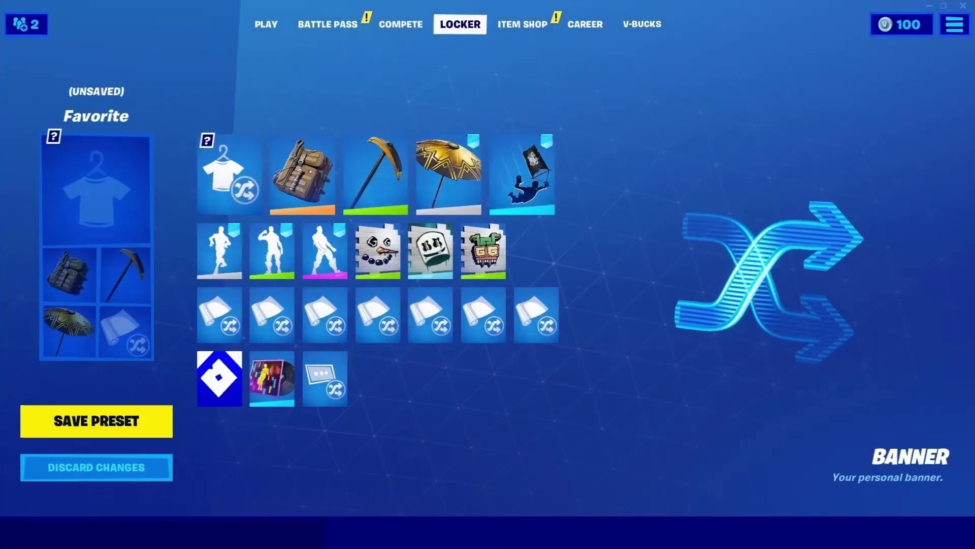
{"action": "key", "text": "Right"}
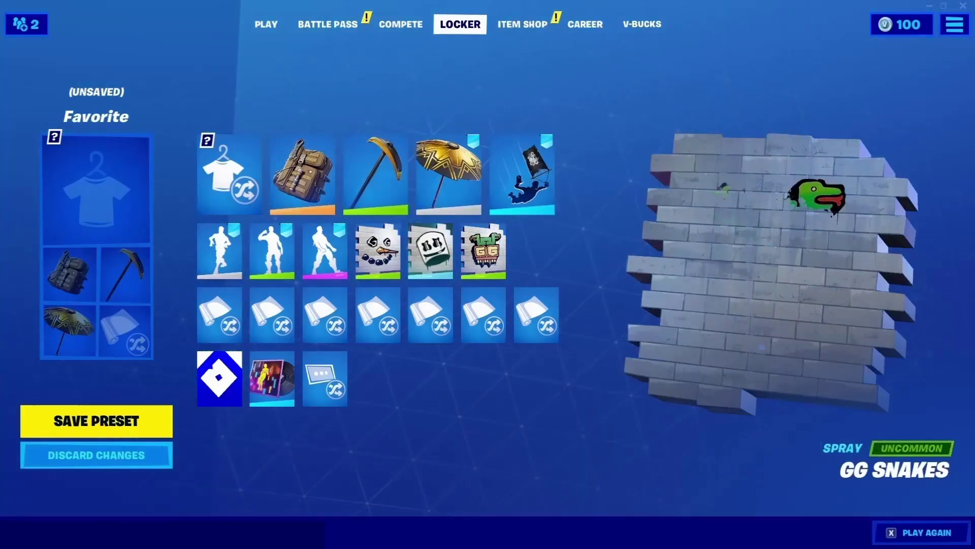
{"action": "key", "text": "Escape"}
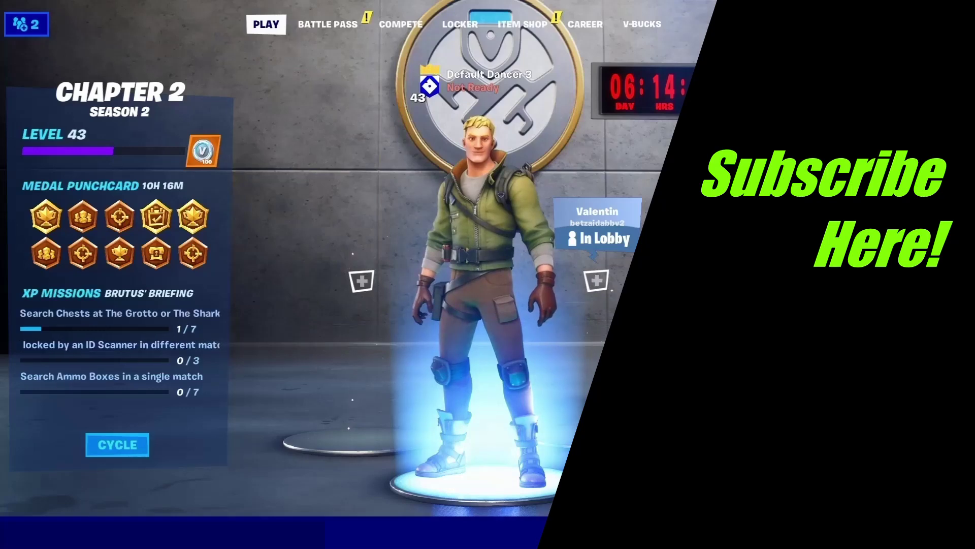
Play the Dance Moves emote from the emote wheel.
{"action": "key", "text": "b"}
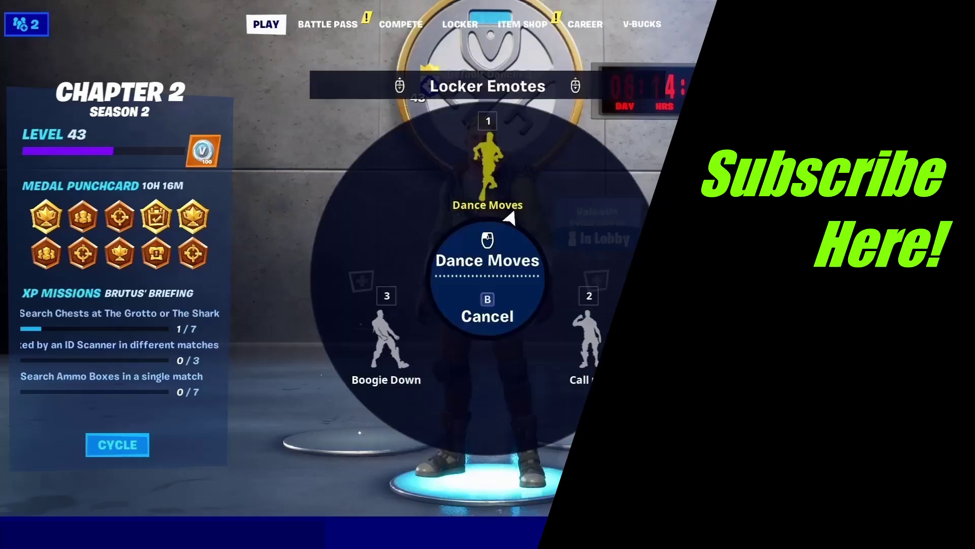
{"action": "left_click", "coordinate": [468, 217]}
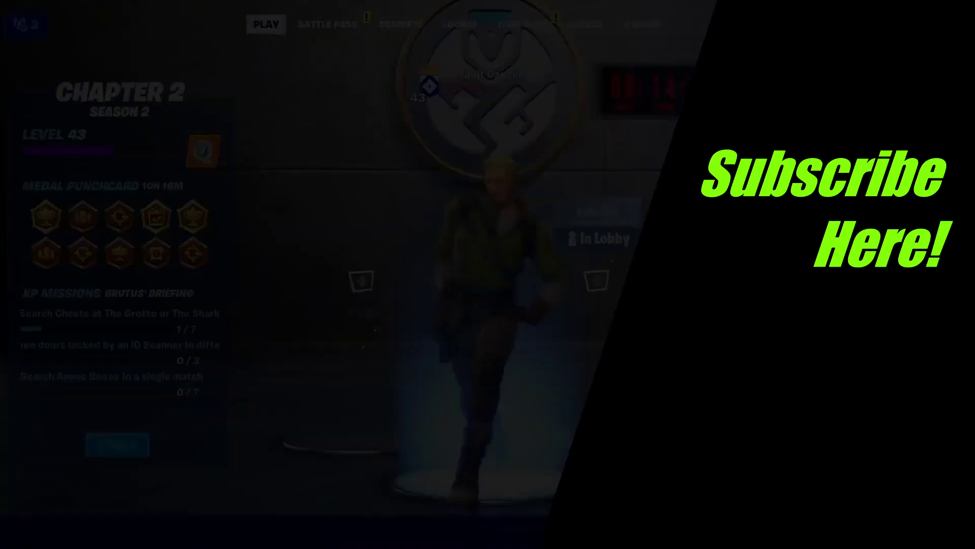